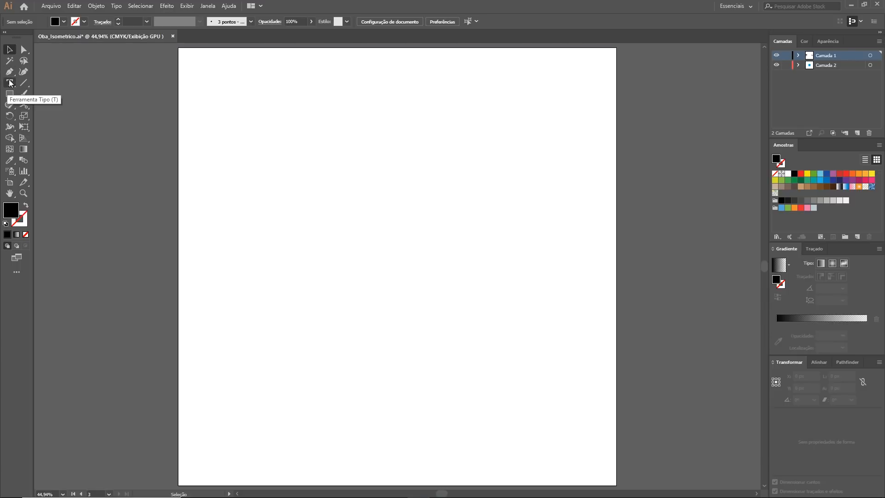
# Add the text "OBA" to the artboard, enlarge it to about 170 pt and place it above the centre.
pyautogui.click(10, 83)
pyautogui.click(301, 209)
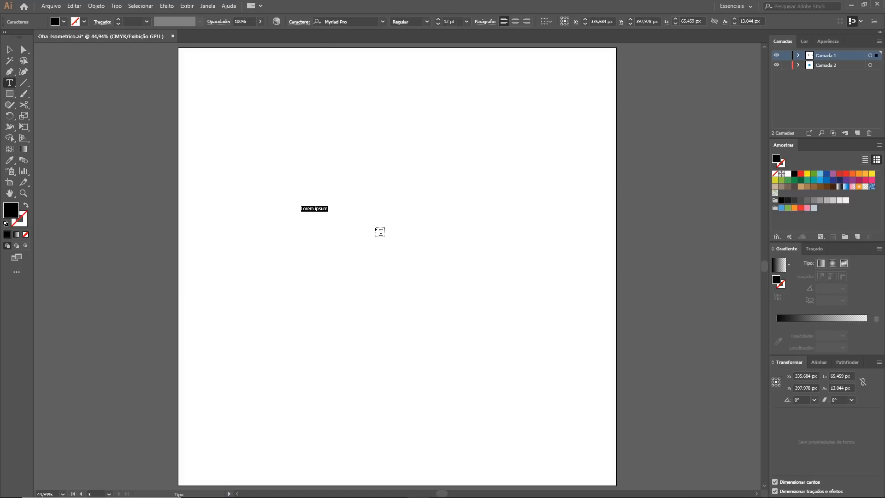
pyautogui.write('OBA')
pyautogui.press('Escape')
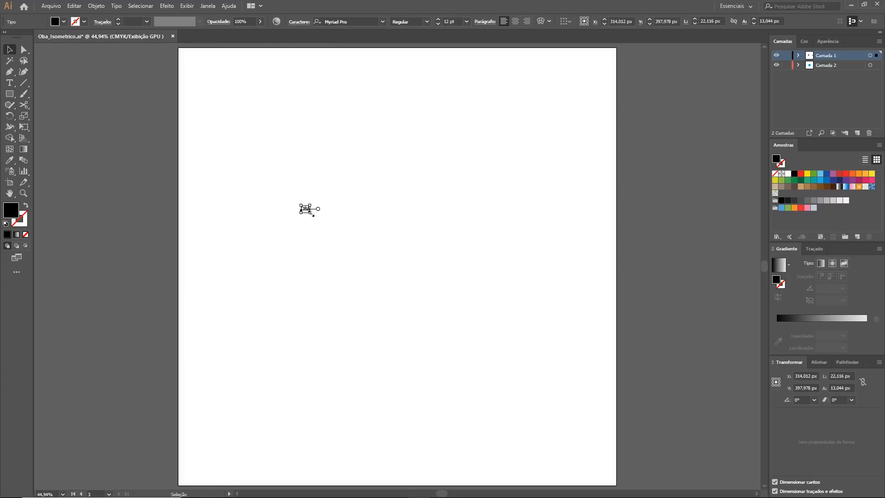
pyautogui.moveTo(310, 212); pyautogui.dragTo(424, 310)
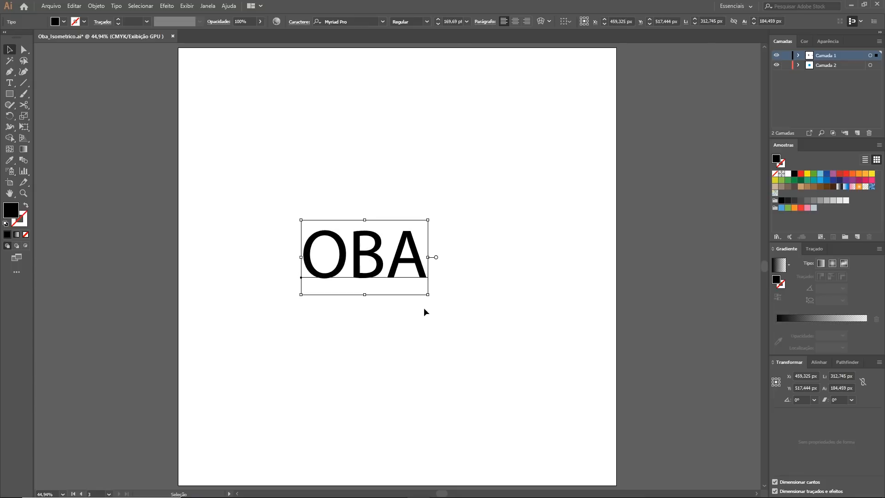
pyautogui.moveTo(377, 277); pyautogui.dragTo(386, 234)
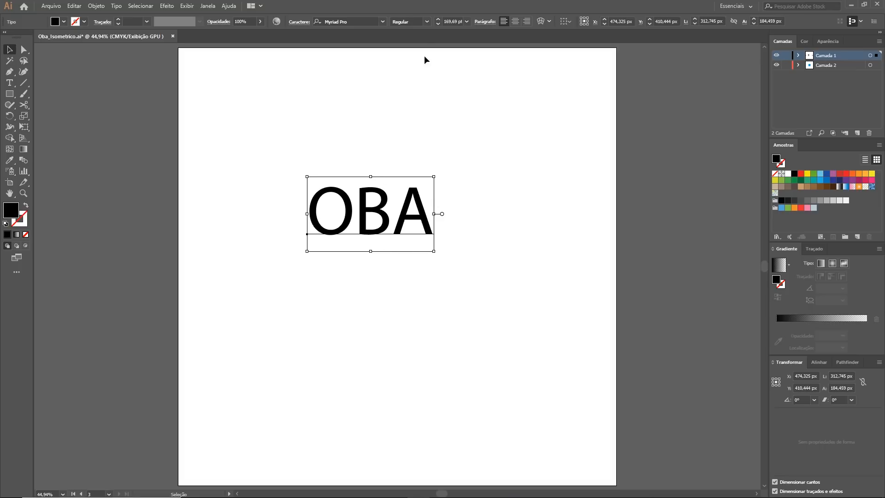
# Set the OBA text to the Futura PT Heavy font at 220 pt.
pyautogui.click(362, 21)
pyautogui.write('futura')
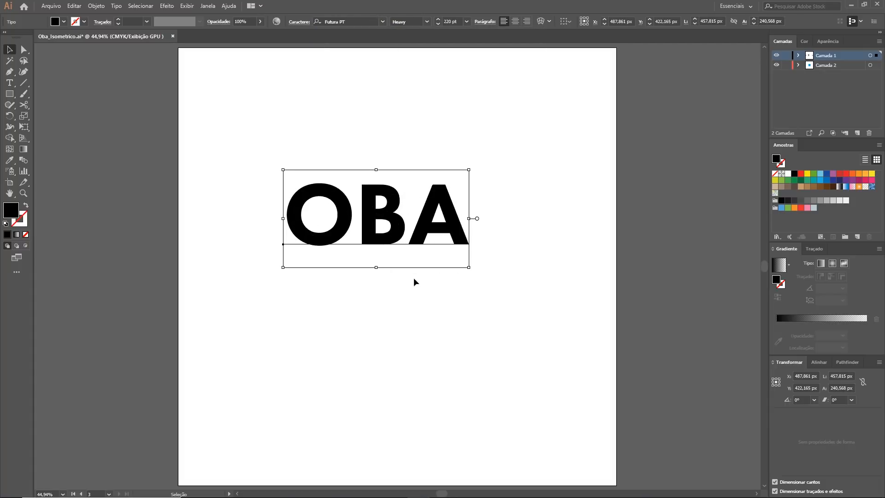
pyautogui.click(413, 278)
pyautogui.click(387, 240)
# Try expanding the OBA text into shapes with the Objeto and Preenchimento options.
pyautogui.click(97, 6)
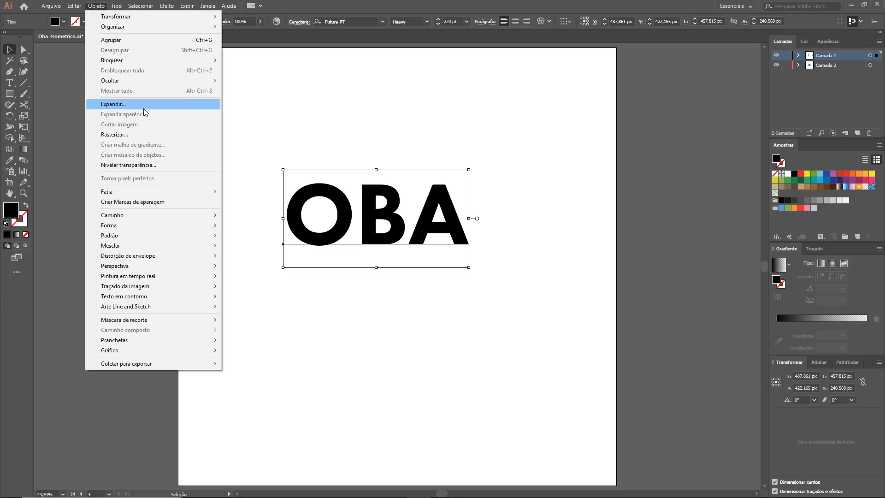
pyautogui.click(361, 120)
pyautogui.click(328, 225)
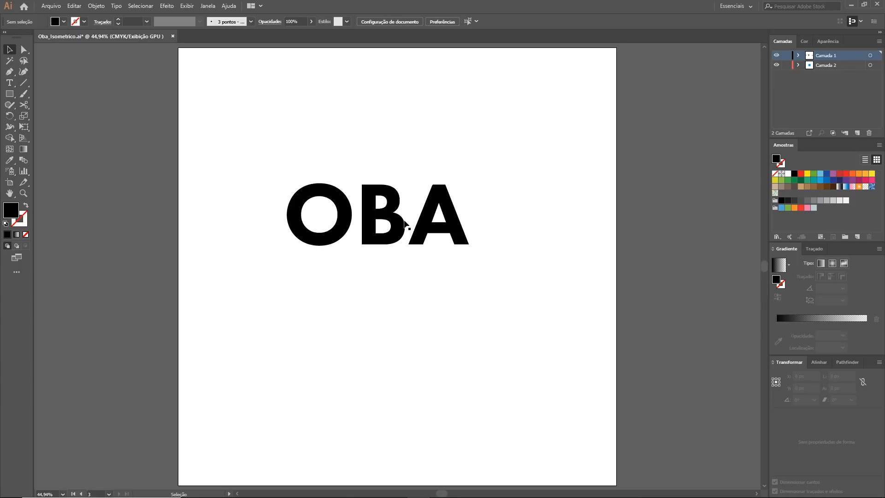
pyautogui.click(426, 237)
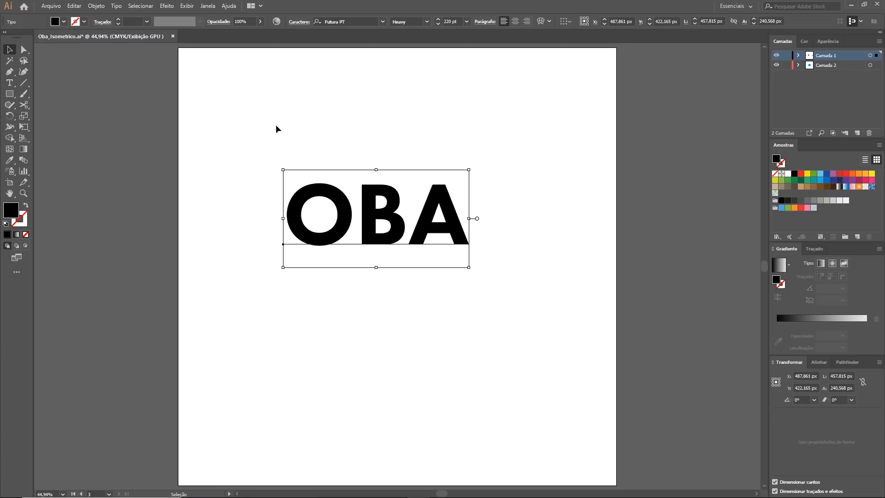
pyautogui.click(96, 6)
pyautogui.click(139, 108)
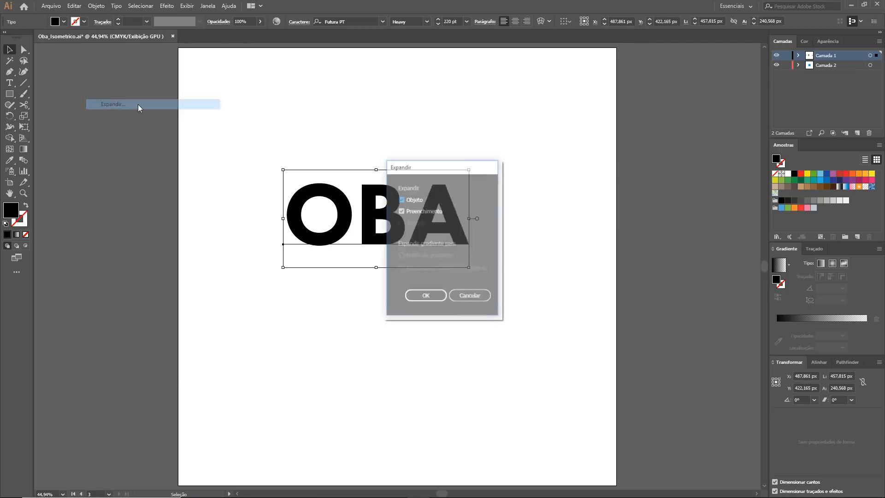
pyautogui.click(419, 296)
pyautogui.click(352, 291)
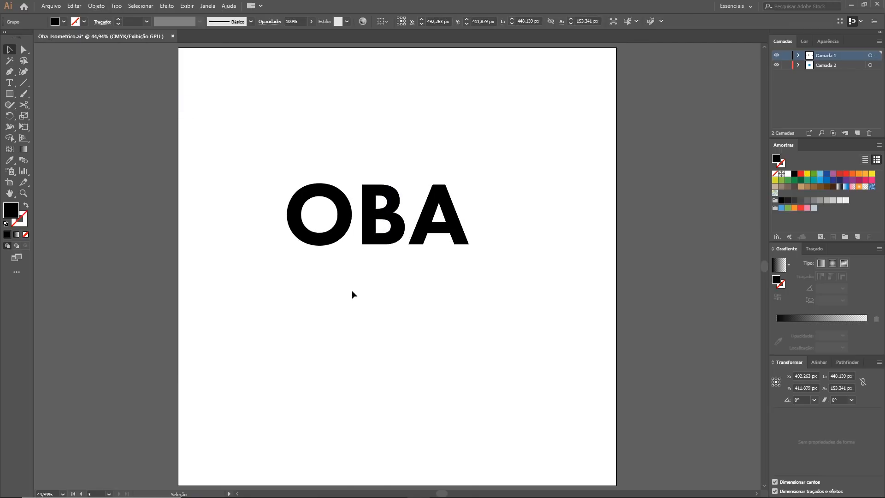
# Directly select the letters O, B and A one at a time to examine their anchor points.
pyautogui.press('a')
pyautogui.click(344, 210)
pyautogui.click(372, 211)
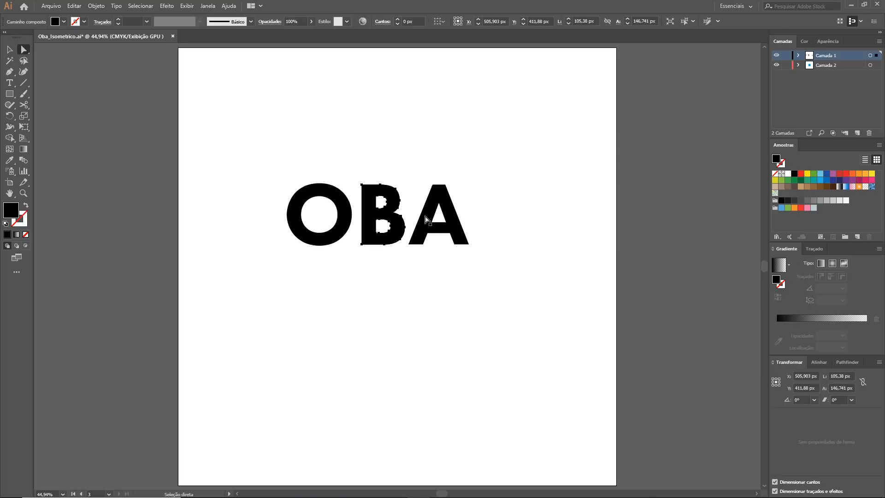
pyautogui.click(427, 215)
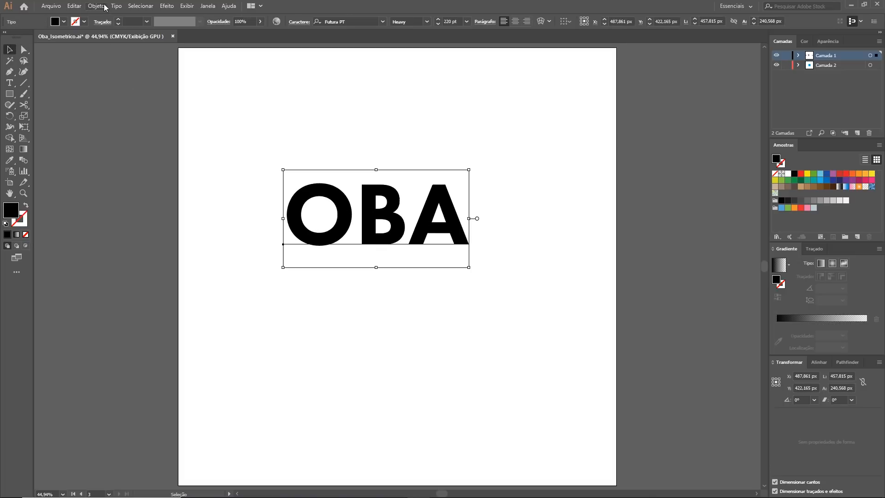
# Convert the OBA text to outlines and ungroup it into separate letters.
pyautogui.click(117, 6)
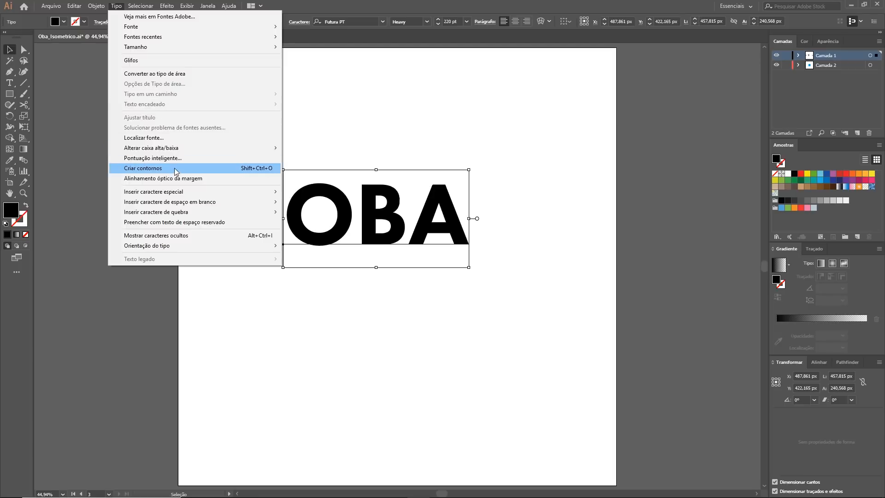
pyautogui.click(259, 168)
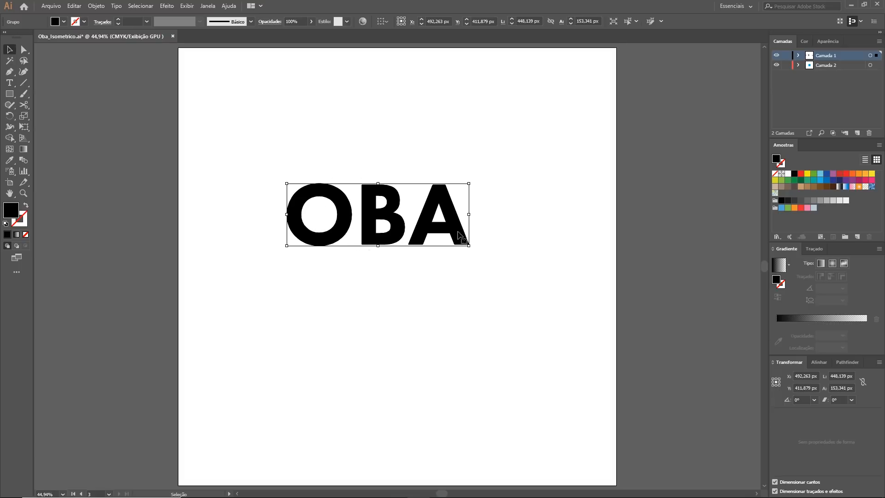
pyautogui.hotkey('shift', 'ctrl', 'g')
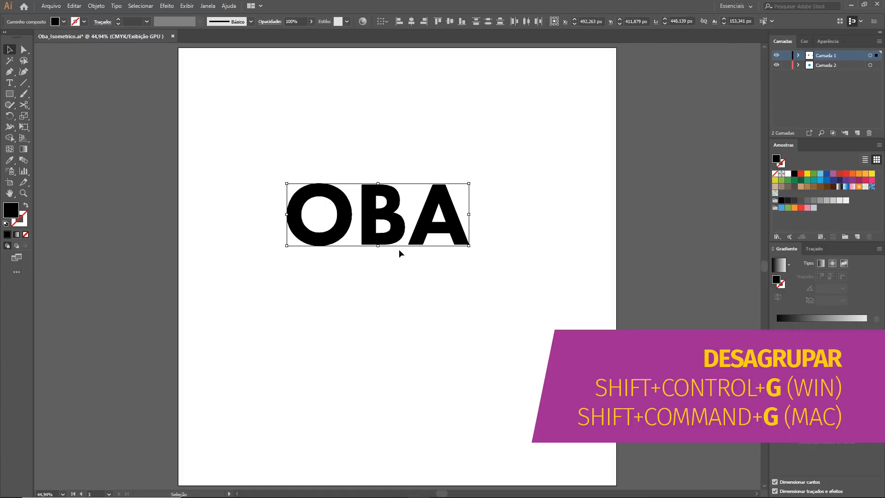
pyautogui.click(409, 283)
# Try moving the O, B and A independently and undo the three moves.
pyautogui.moveTo(340, 229); pyautogui.dragTo(292, 273)
pyautogui.moveTo(386, 237); pyautogui.dragTo(367, 280)
pyautogui.moveTo(436, 227); pyautogui.dragTo(479, 198)
pyautogui.hotkey('ctrl', 'z')
pyautogui.hotkey('ctrl', 'z')
pyautogui.hotkey('ctrl', 'z')
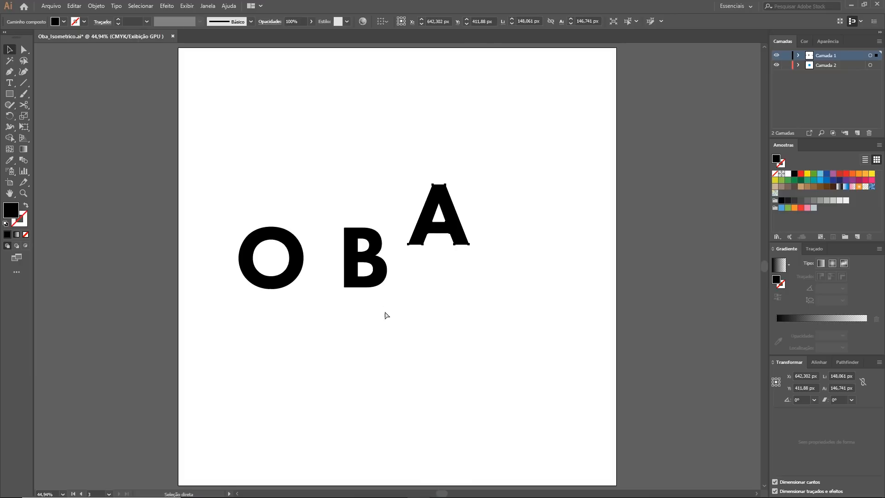
pyautogui.click(399, 297)
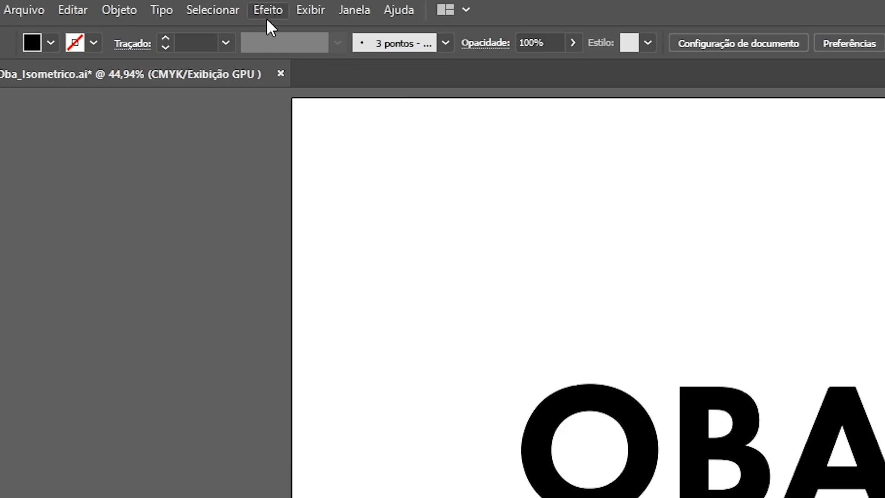
# Move the letter O away from the B and A and open the 3D Extrude & Bevel options for it.
pyautogui.click(166, 6)
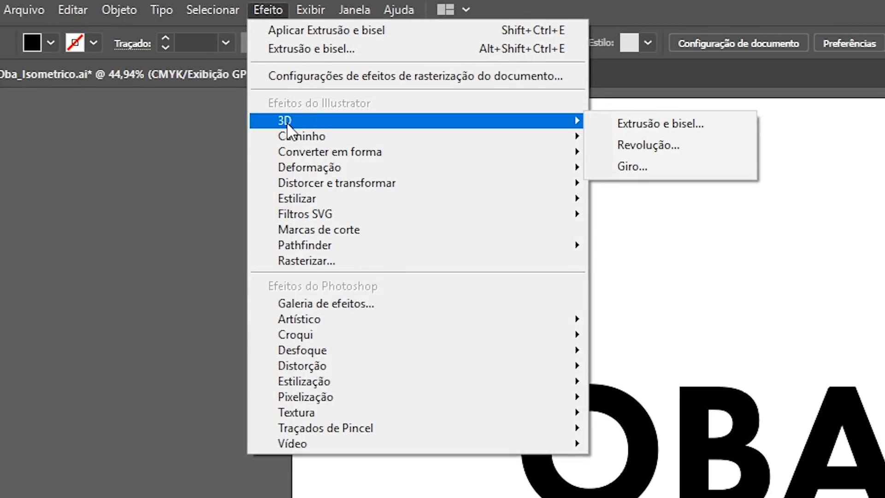
pyautogui.moveTo(587, 120)
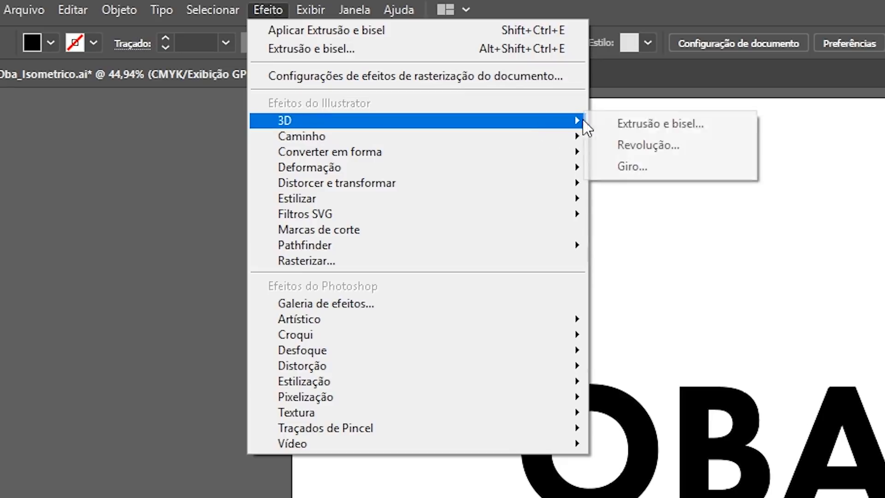
pyautogui.click(712, 126)
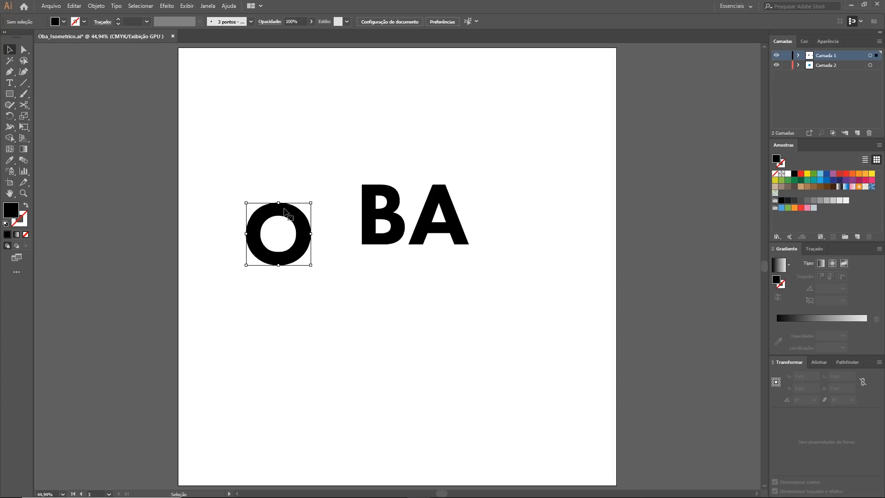
pyautogui.click(285, 212)
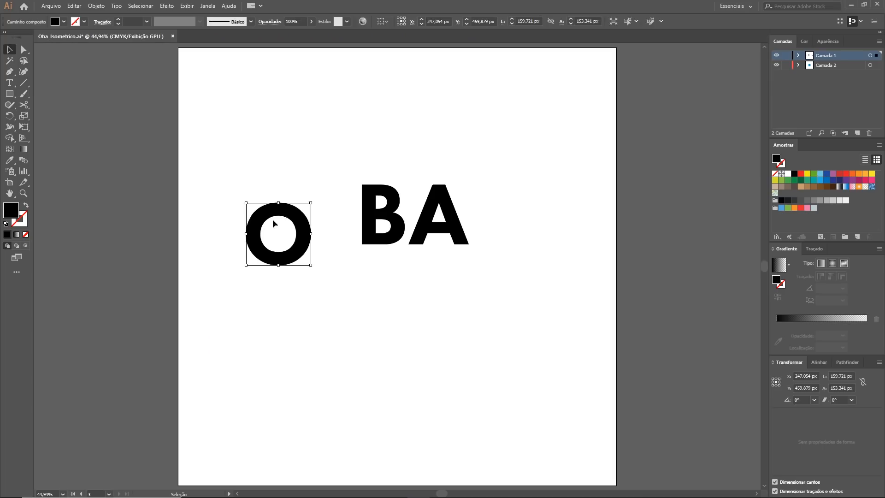
pyautogui.click(167, 6)
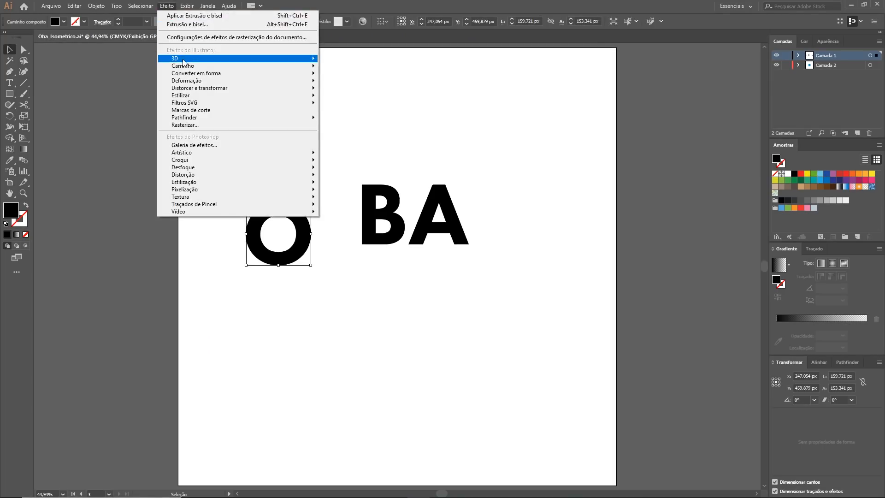
pyautogui.moveTo(225, 59)
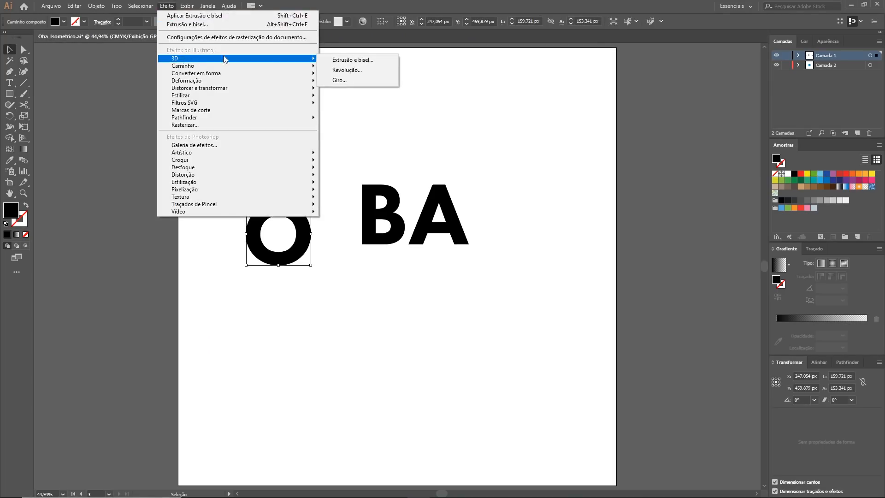
pyautogui.click(377, 60)
pyautogui.moveTo(449, 133); pyautogui.dragTo(434, 124)
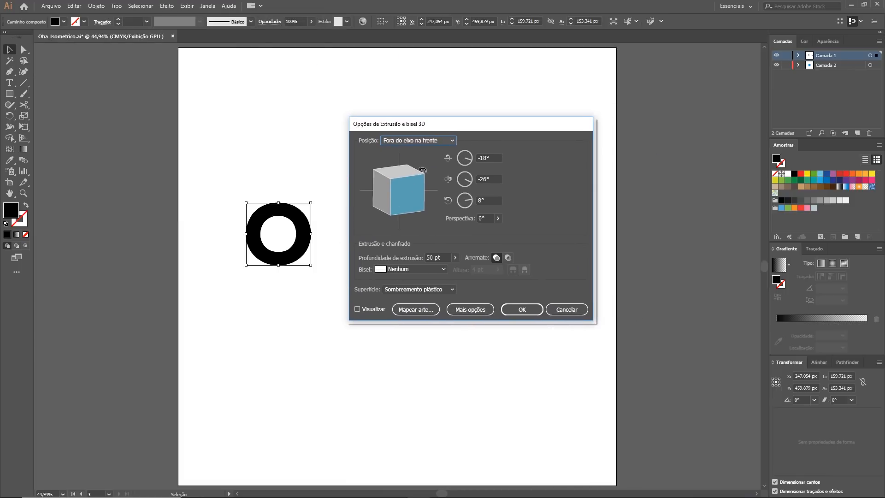
# Compare the position presets Isométrica à direita, Isométrica à esquerda, Isométrica acima and Isométrica abaixo on the cube.
pyautogui.click(440, 144)
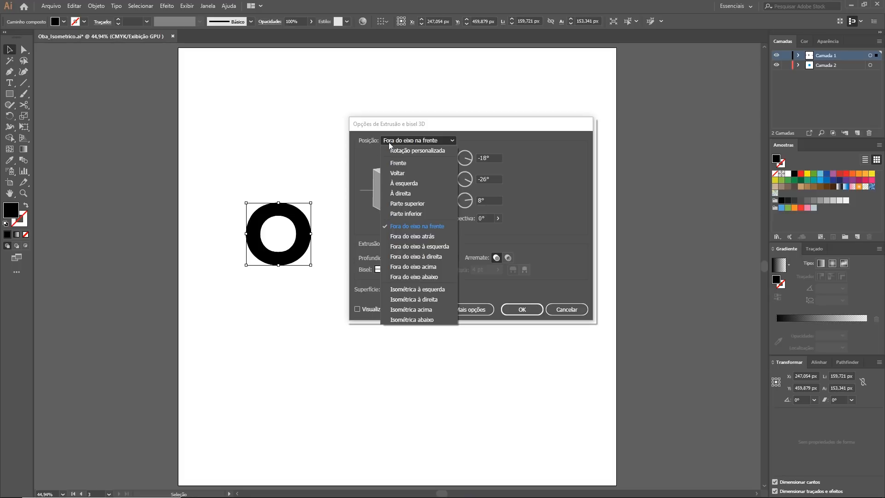
pyautogui.click(432, 300)
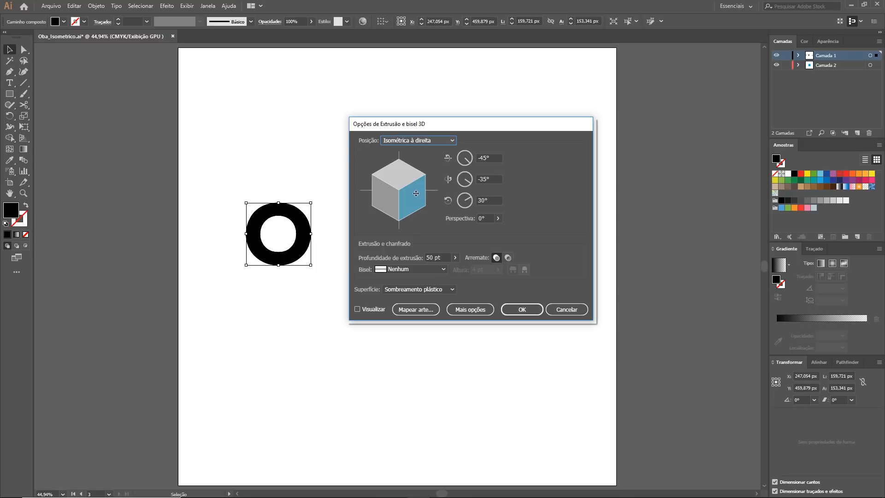
pyautogui.click(452, 140)
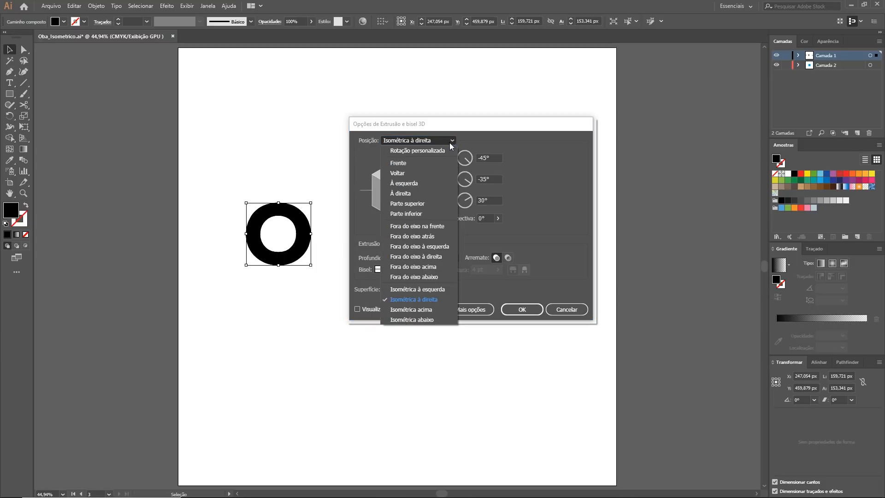
pyautogui.click(429, 289)
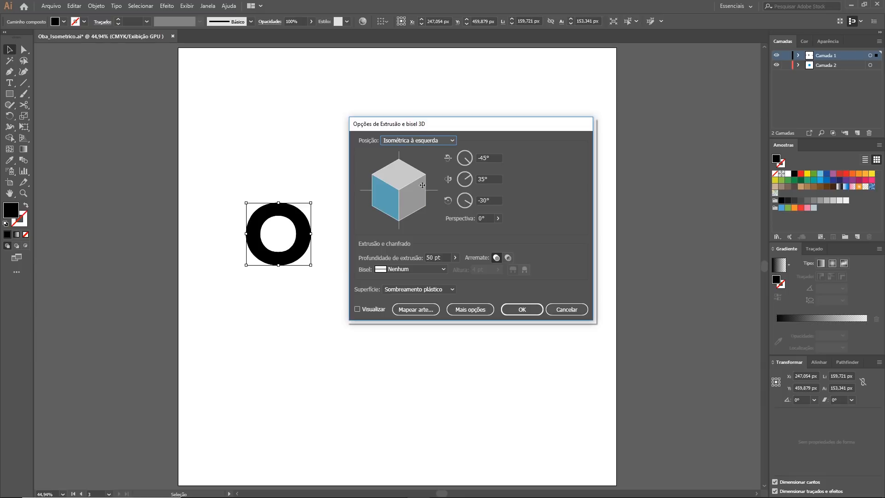
pyautogui.click(452, 140)
pyautogui.click(424, 310)
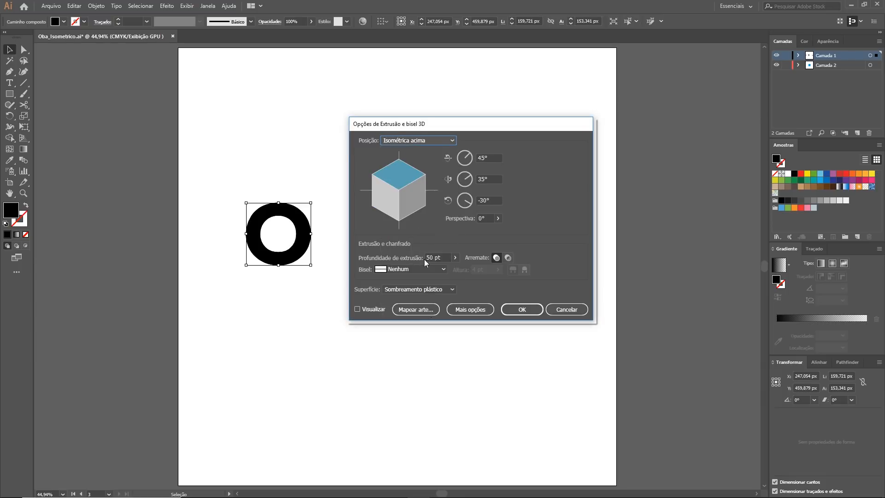
pyautogui.click(451, 141)
pyautogui.click(430, 321)
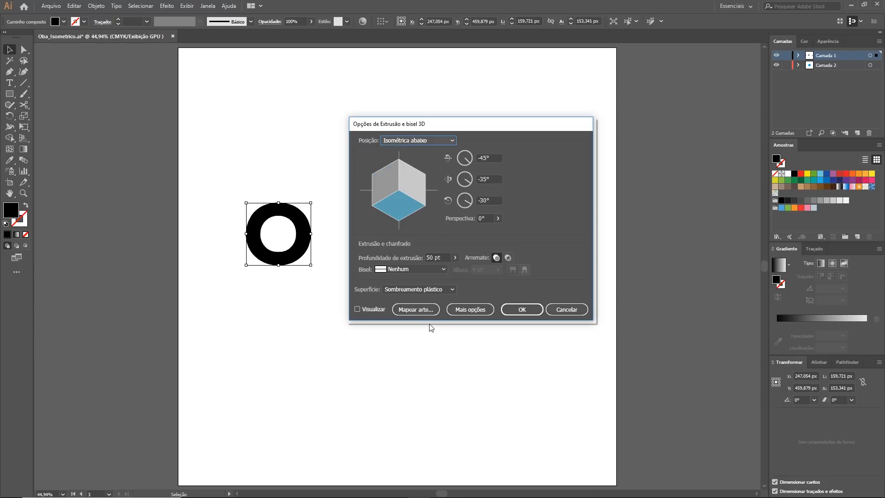
# Turn on the preview and try Isométrica à esquerda and Isométrica à direita on the O, ending with Isométrica acima.
pyautogui.click(358, 310)
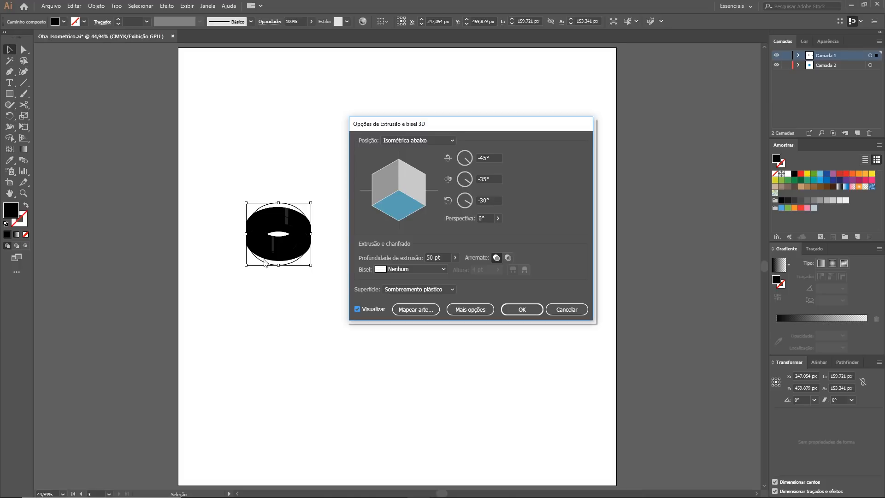
pyautogui.click(450, 141)
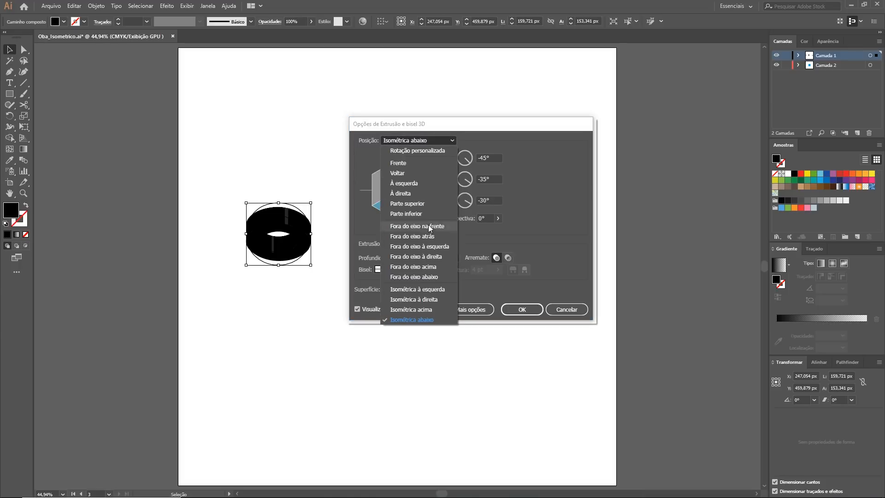
pyautogui.click(430, 289)
pyautogui.click(452, 140)
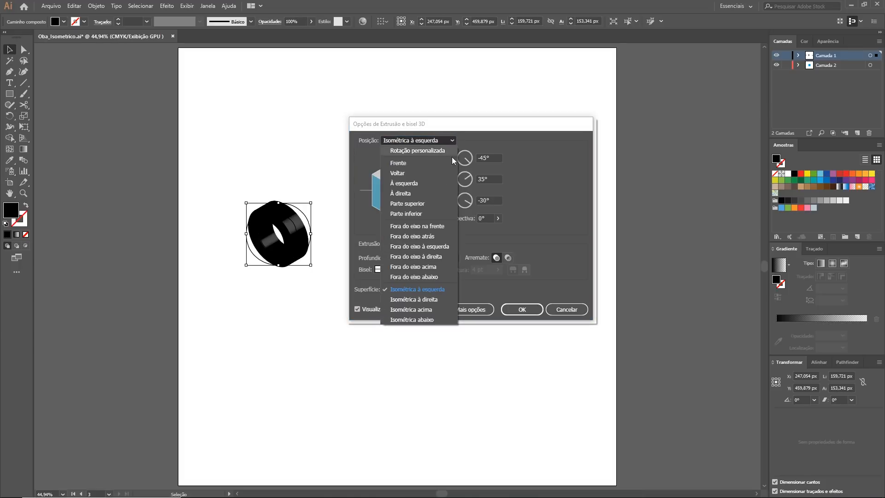
pyautogui.click(429, 299)
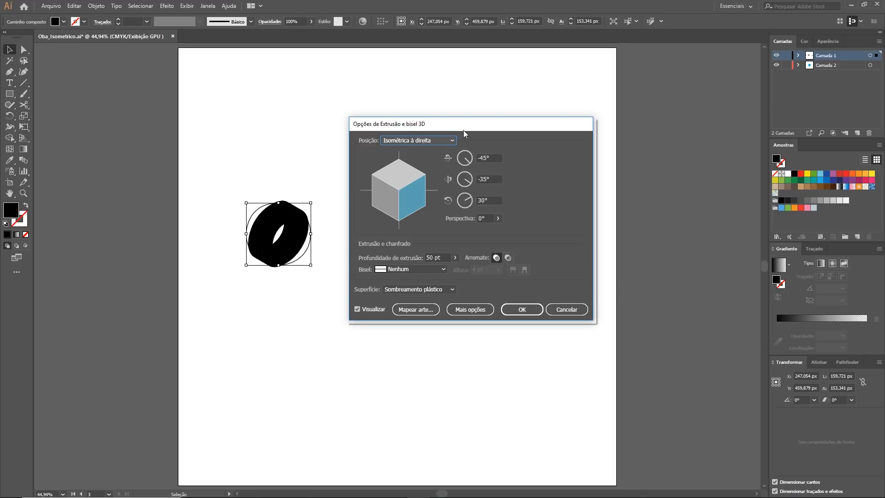
pyautogui.click(452, 141)
pyautogui.click(419, 310)
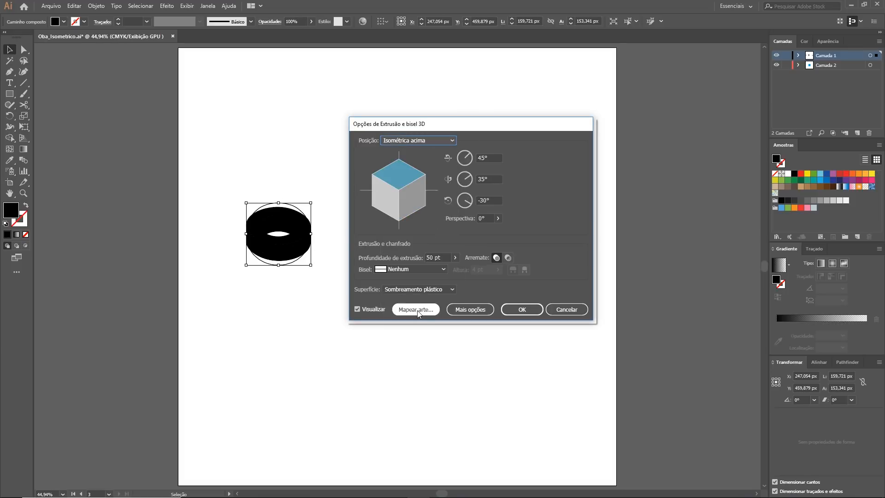
# Set the O's extrusion position to Isométrica à direita and its surface to Sem sombreamento.
pyautogui.click(451, 140)
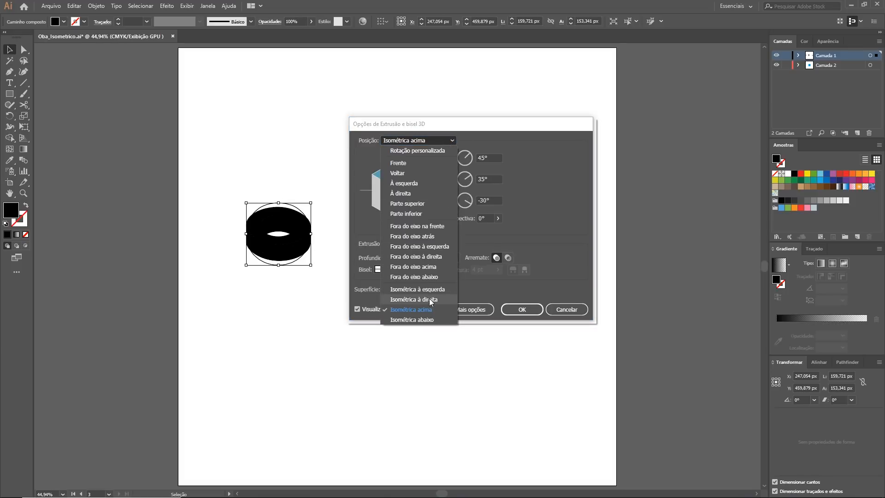
pyautogui.click(428, 300)
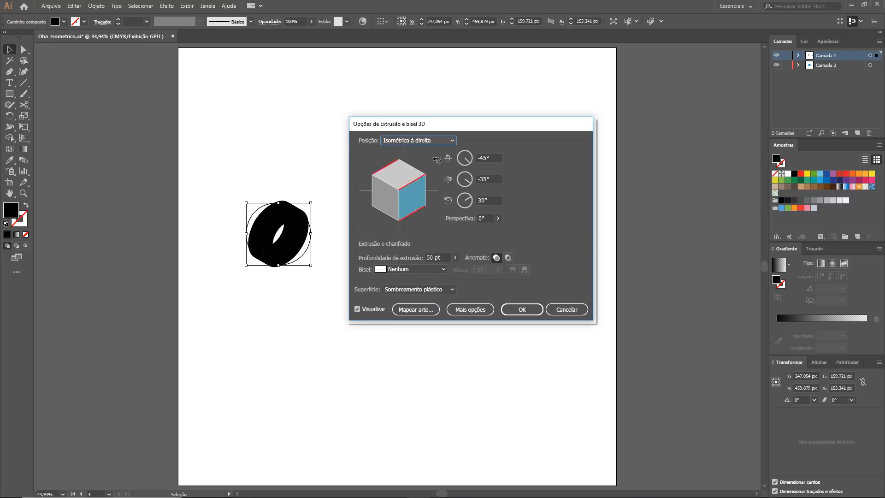
pyautogui.click(431, 290)
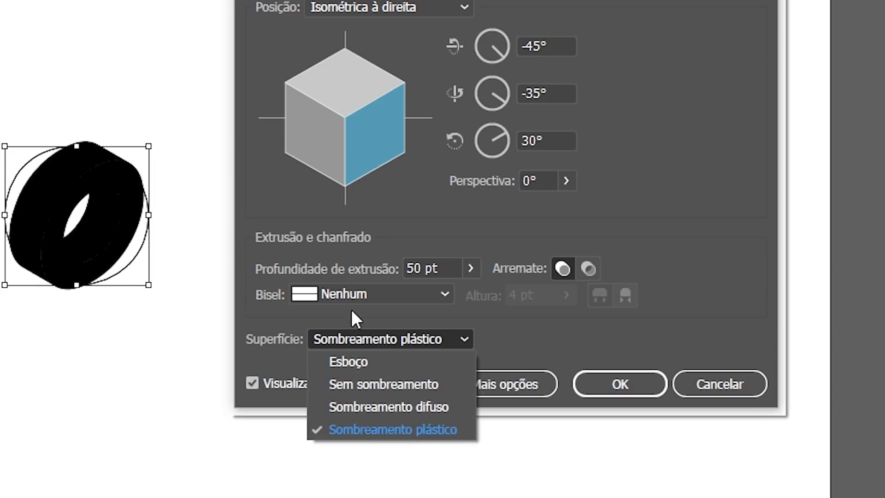
pyautogui.click(391, 387)
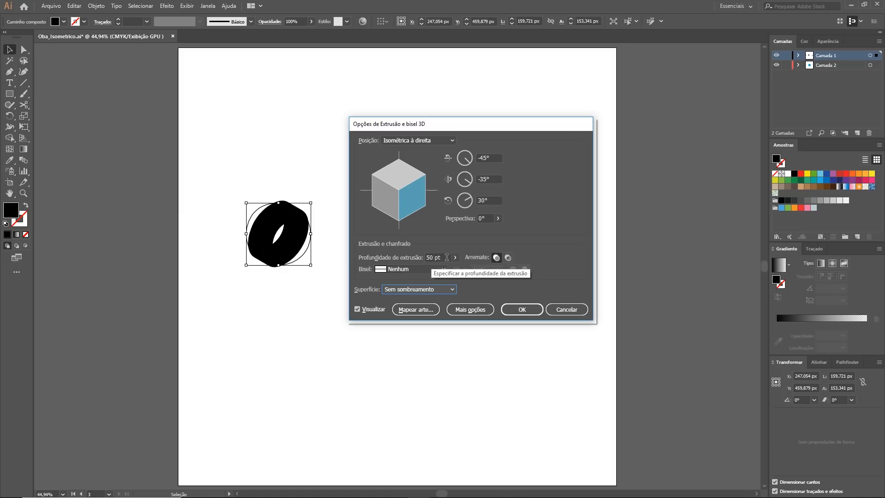
# Try a 200 pt extrusion depth on the O, reduce it to 60 pt and apply the effect.
pyautogui.click(447, 257)
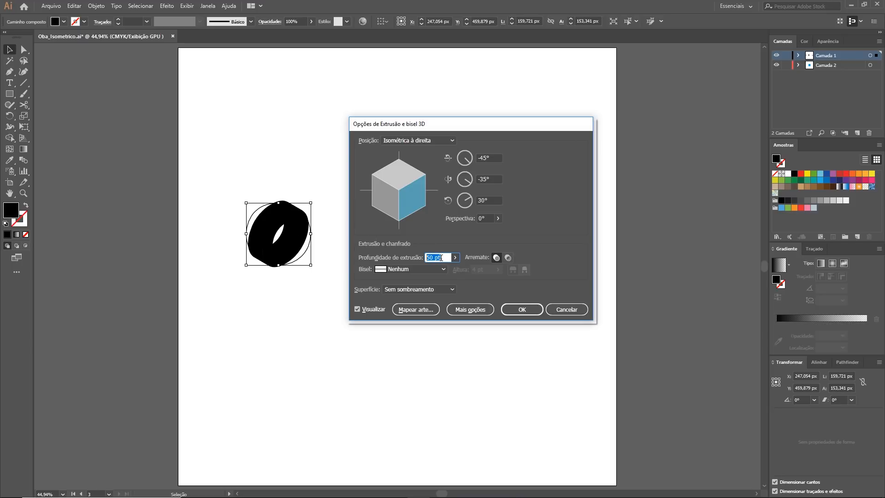
pyautogui.write('200')
pyautogui.press('Tab')
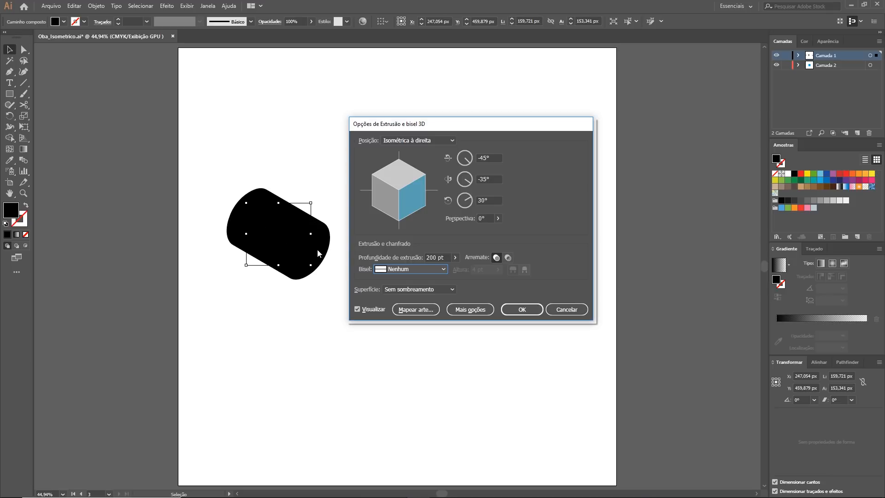
pyautogui.moveTo(447, 257); pyautogui.dragTo(394, 257)
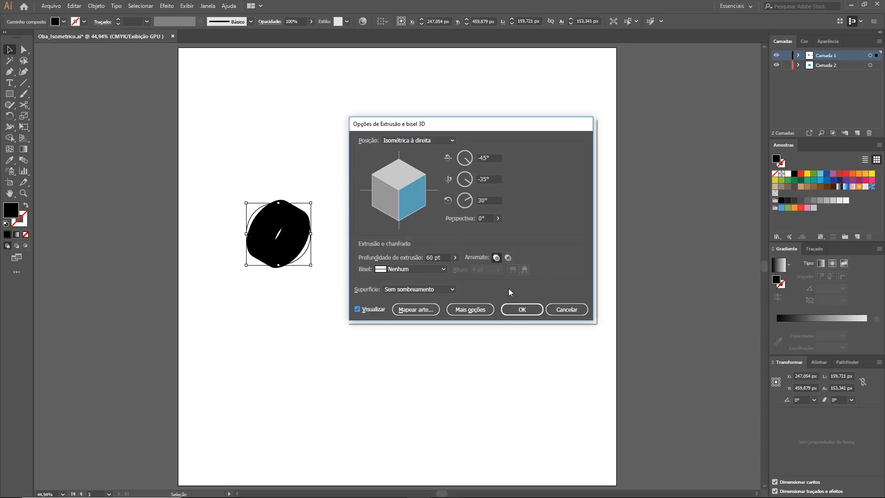
pyautogui.click(523, 308)
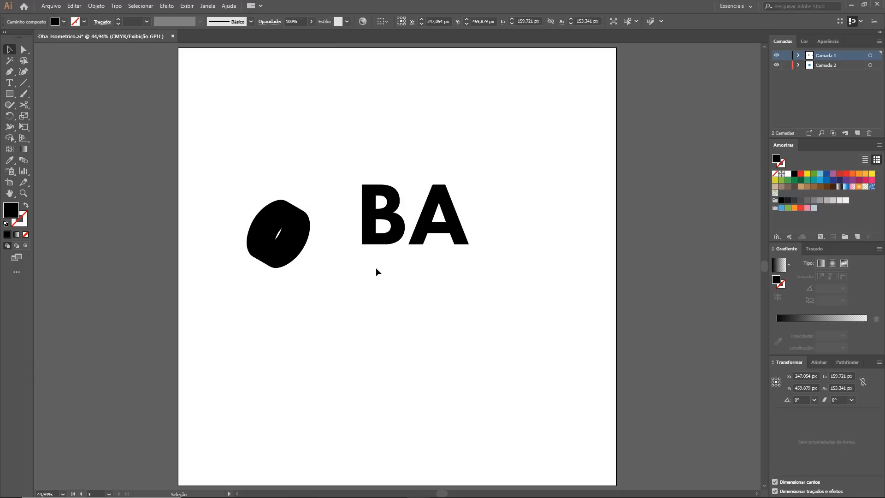
# Move the letter B down beside the extruded O, slightly lower than it, and leave the B selected.
pyautogui.moveTo(396, 230); pyautogui.dragTo(374, 296)
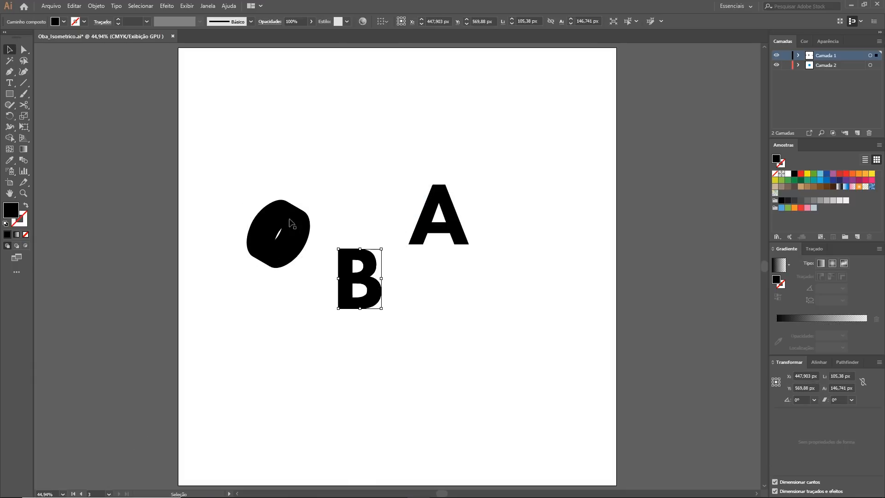
pyautogui.moveTo(372, 276); pyautogui.dragTo(357, 257)
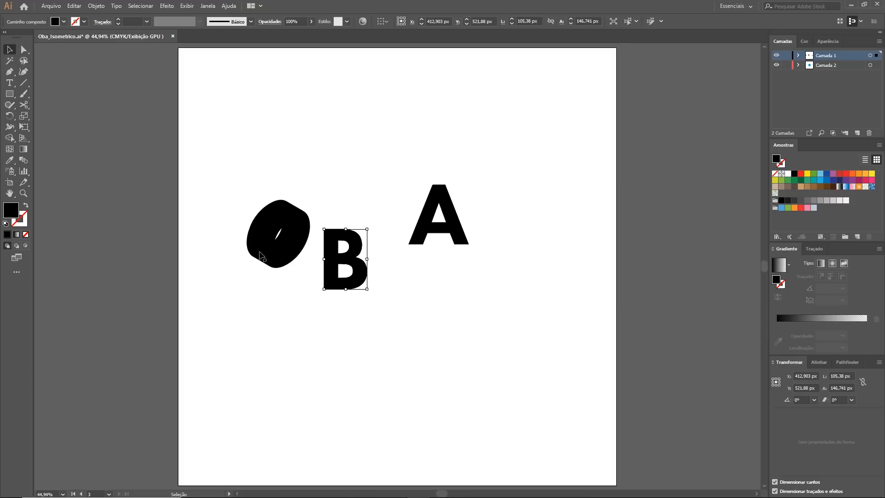
pyautogui.click(271, 232)
pyautogui.click(326, 235)
# Try reapplying the last Extrude & Bevel effect directly to the B and undo it.
pyautogui.click(166, 6)
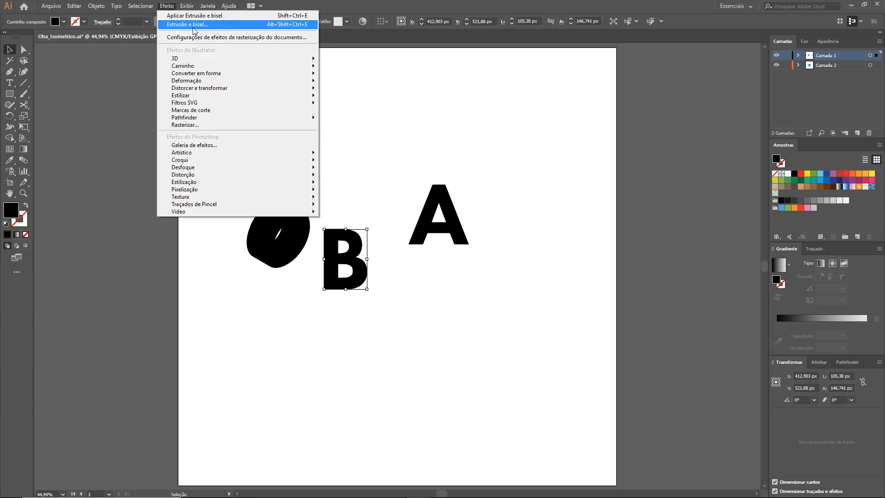
pyautogui.click(229, 16)
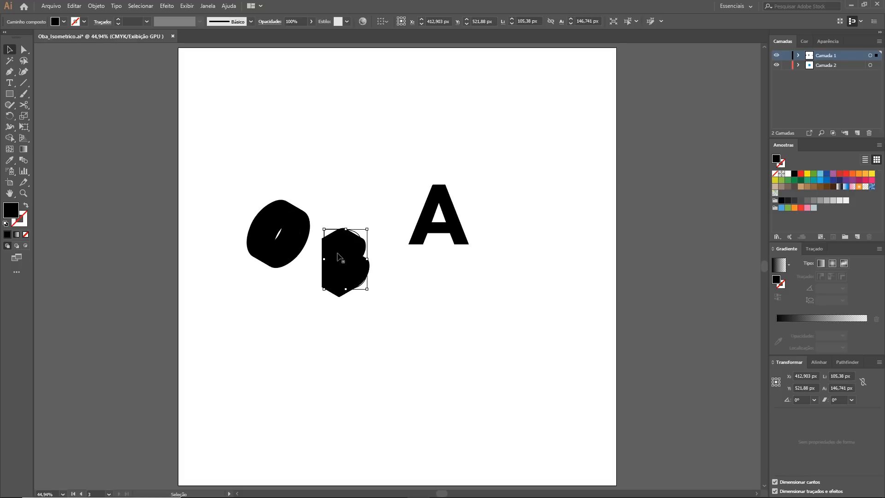
pyautogui.hotkey('ctrl', 'z')
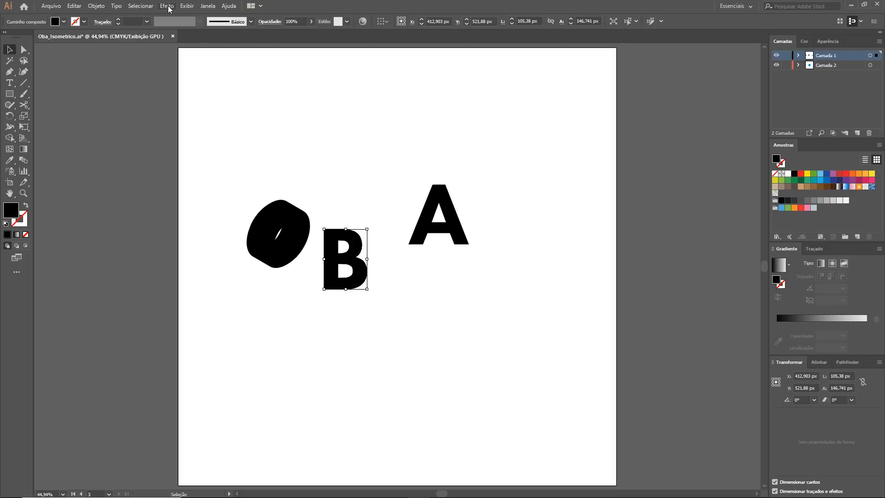
# Extrude the B with the Isométrica acima position, 60 pt depth and Sem sombreamento, checking it in the preview.
pyautogui.click(168, 7)
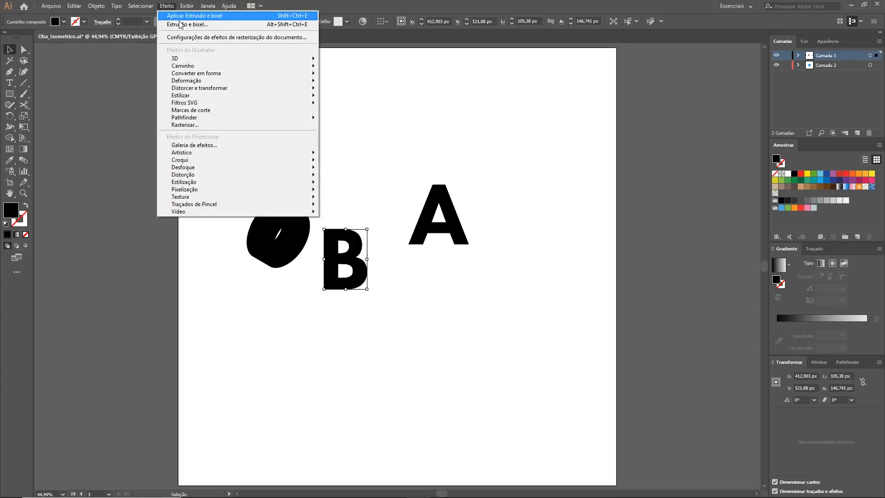
pyautogui.click(208, 26)
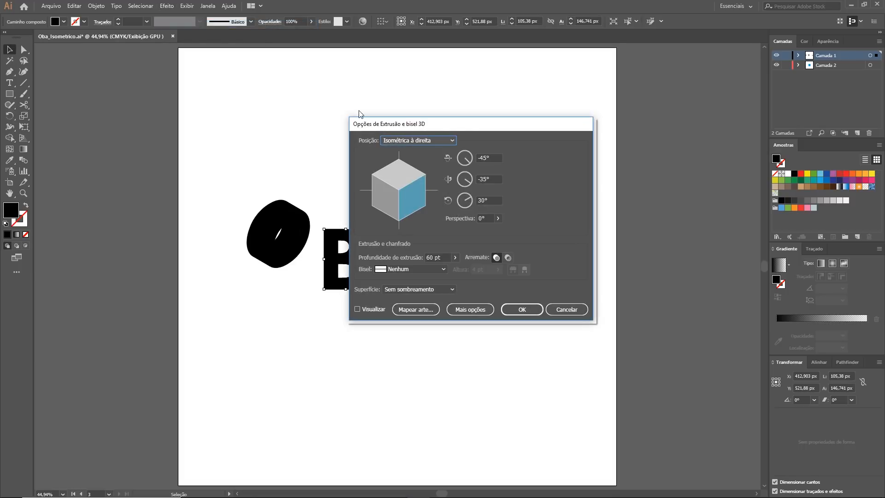
pyautogui.moveTo(467, 127); pyautogui.dragTo(602, 110)
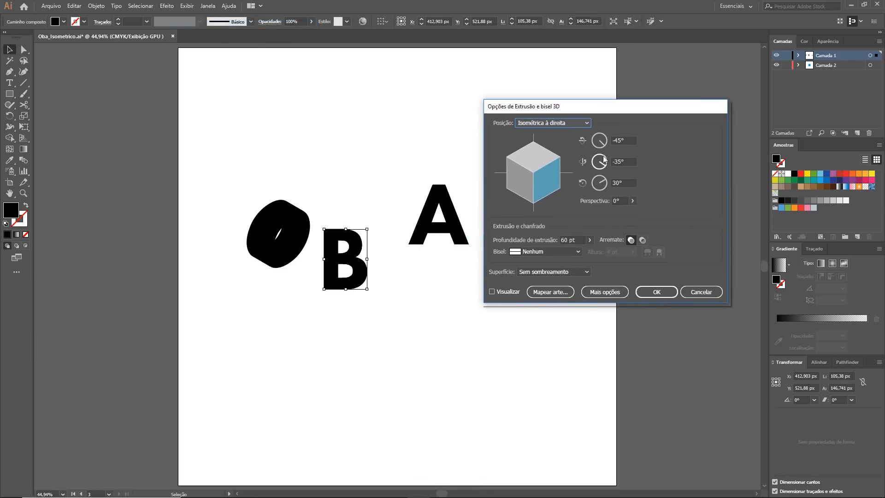
pyautogui.click(562, 124)
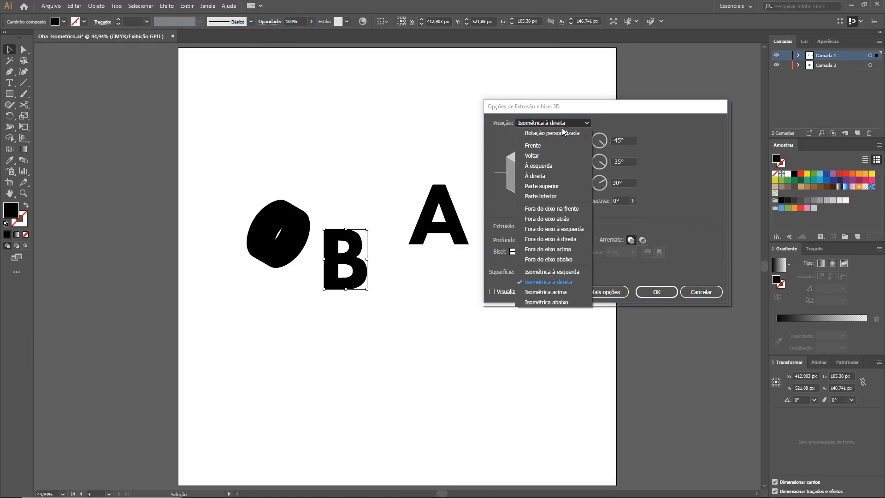
pyautogui.click(561, 293)
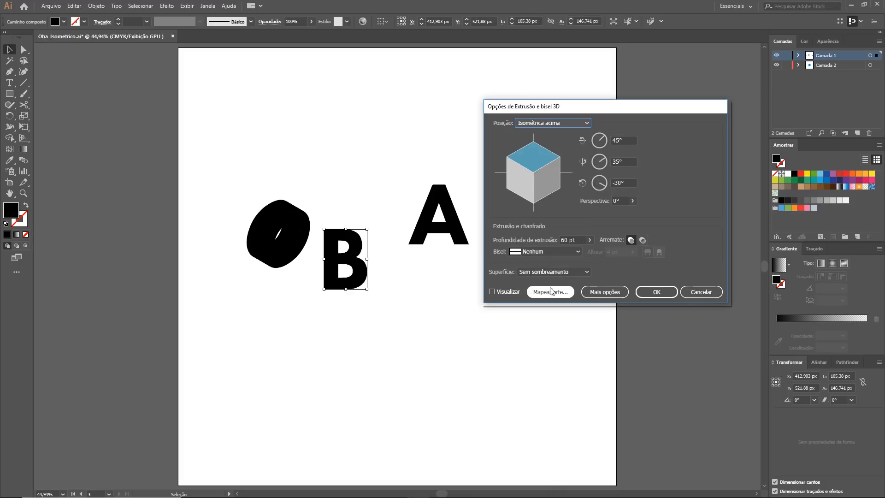
pyautogui.click(494, 291)
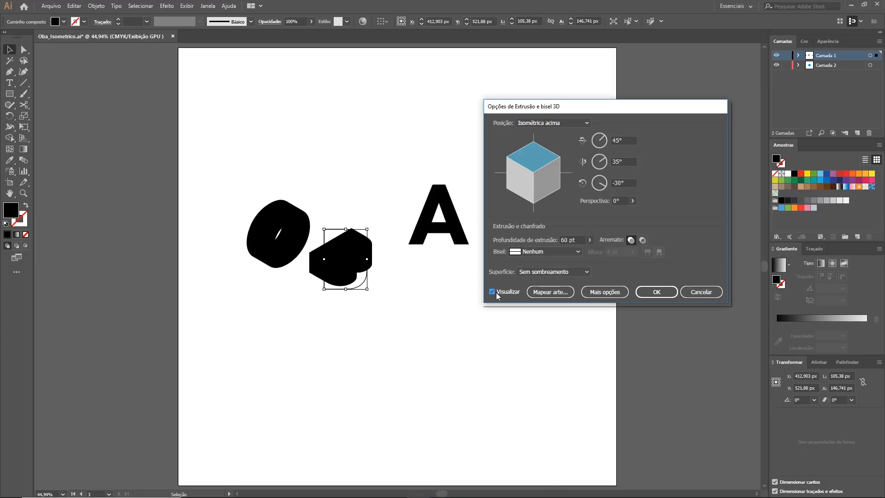
pyautogui.click(568, 239)
pyautogui.click(659, 292)
# Move the letter A closer to the B and extrude it 60 pt with the Isométrica à esquerda position.
pyautogui.click(458, 228)
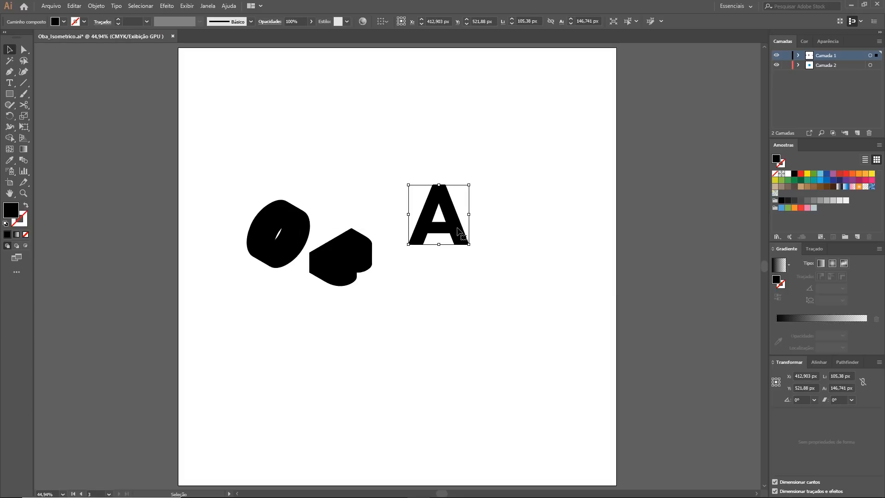
pyautogui.moveTo(445, 211); pyautogui.dragTo(420, 224)
pyautogui.click(167, 6)
pyautogui.click(194, 20)
pyautogui.click(575, 123)
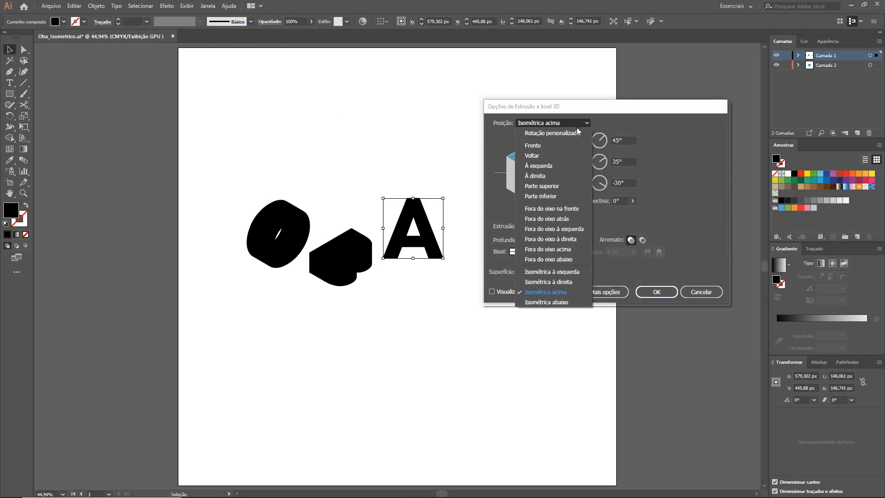
pyautogui.click(568, 271)
pyautogui.click(492, 291)
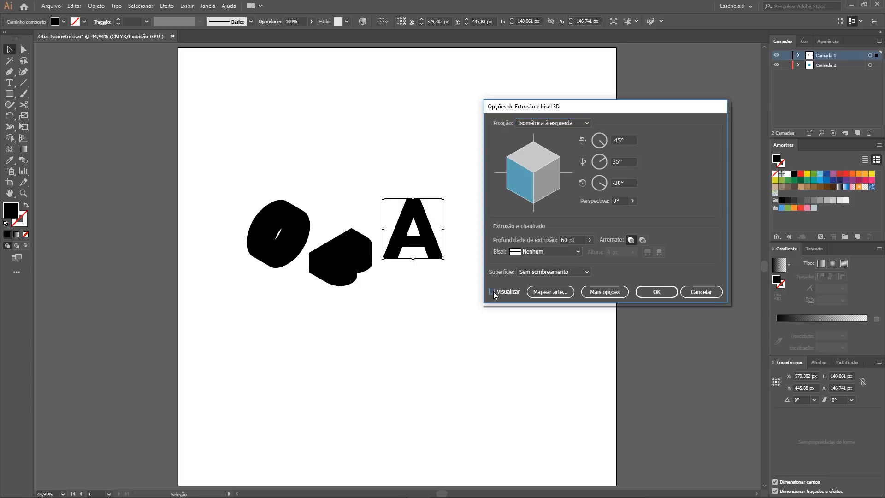
pyautogui.click(655, 293)
# Shift the B slightly toward the O and place a duplicate of the three extruded letters above the originals.
pyautogui.click(396, 292)
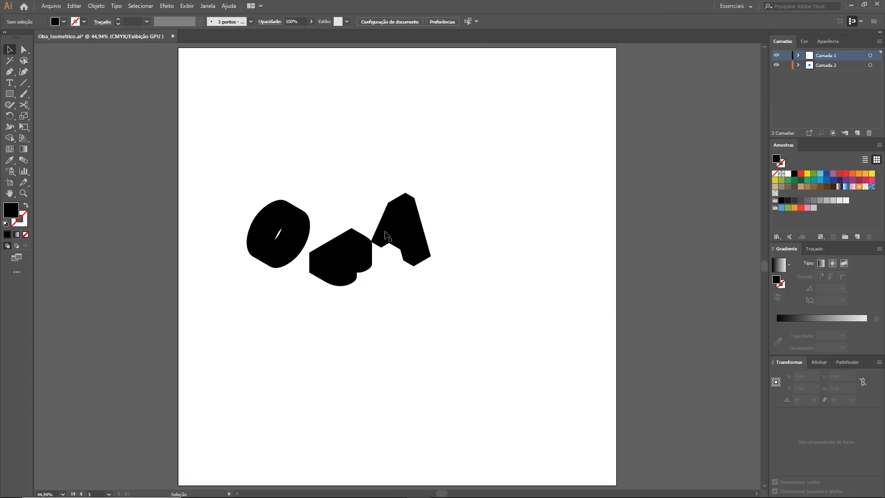
pyautogui.moveTo(341, 251); pyautogui.dragTo(341, 130)
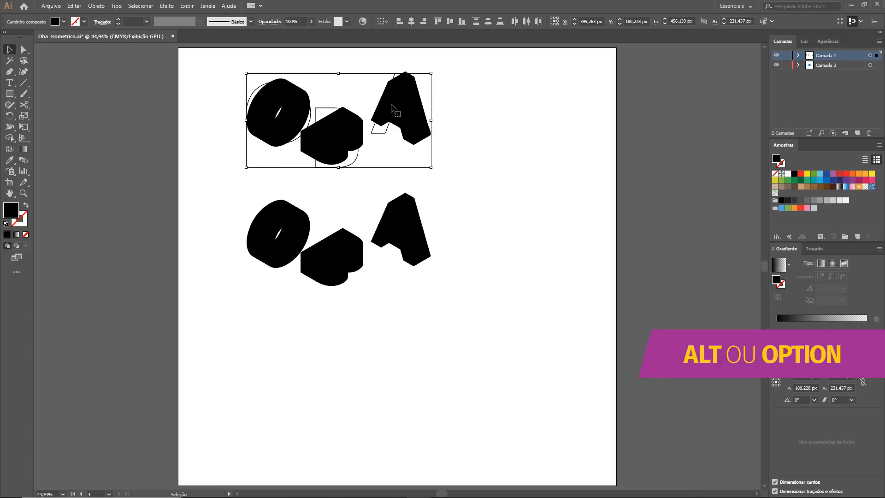
pyautogui.click(464, 185)
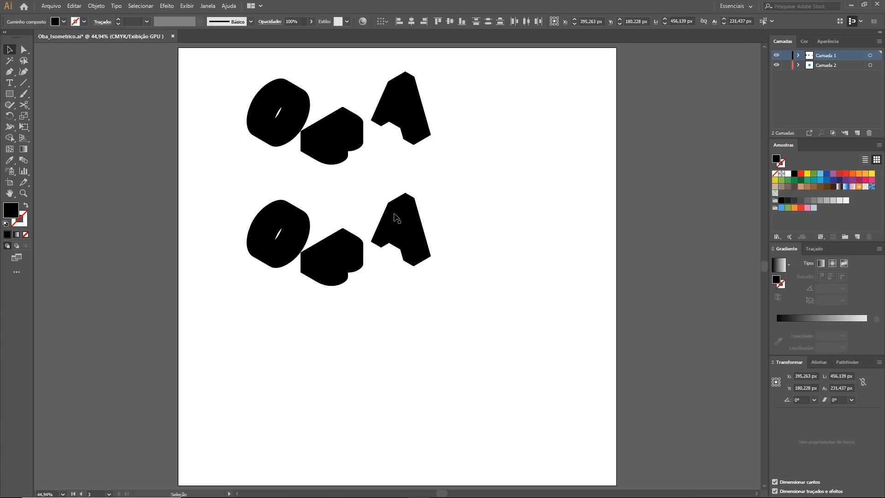
# Float the appearance settings beside the lettering, toggle the lower A's 3D extrusion off and on, and inspect the lower O.
pyautogui.moveTo(231, 209); pyautogui.dragTo(496, 309)
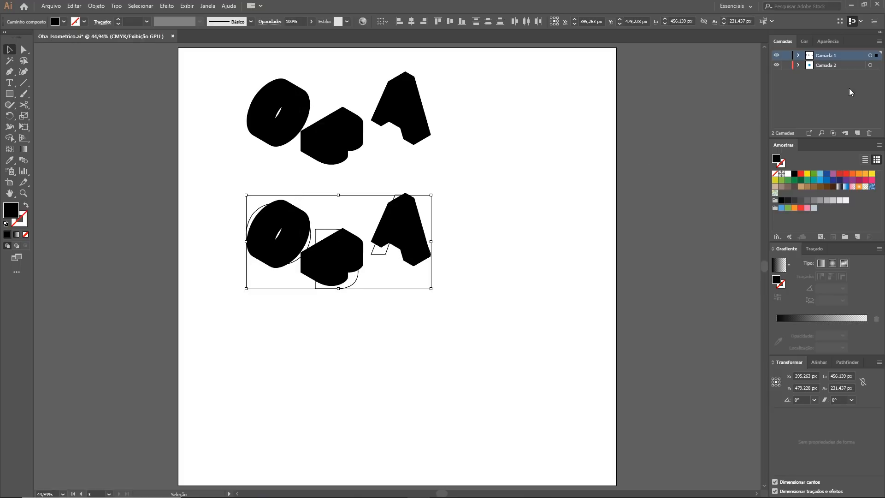
pyautogui.moveTo(825, 42); pyautogui.dragTo(530, 161)
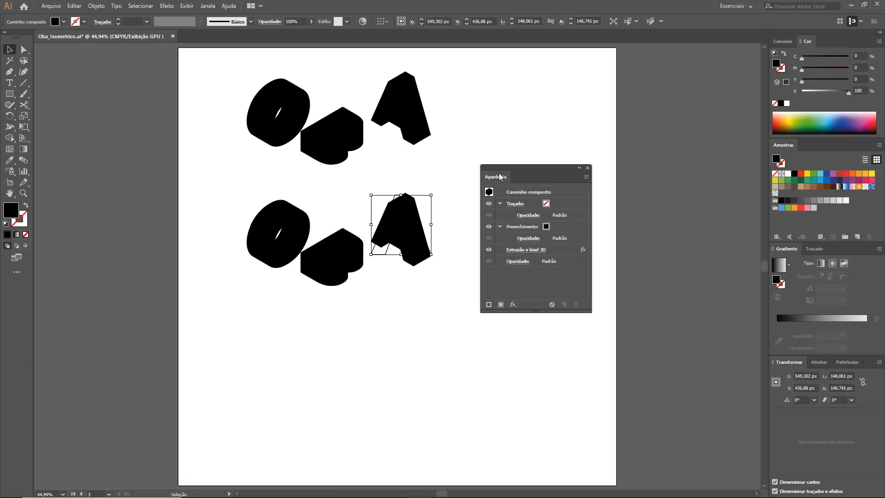
pyautogui.click(489, 249)
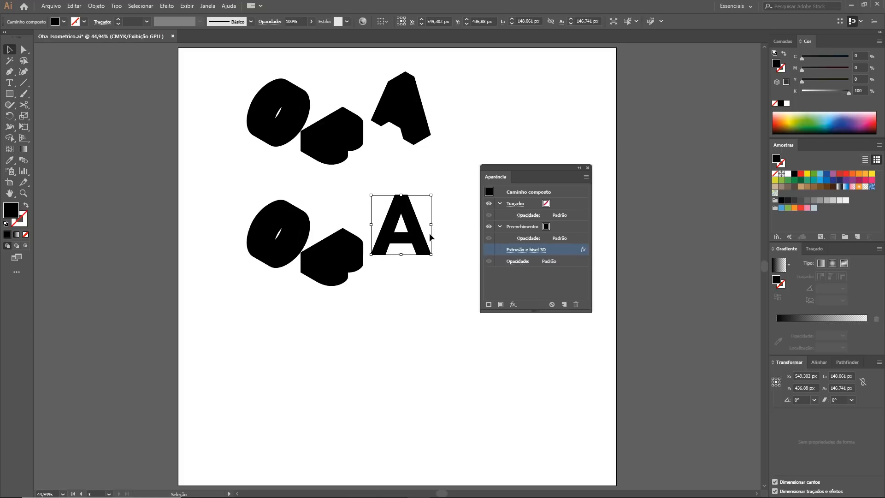
pyautogui.click(488, 249)
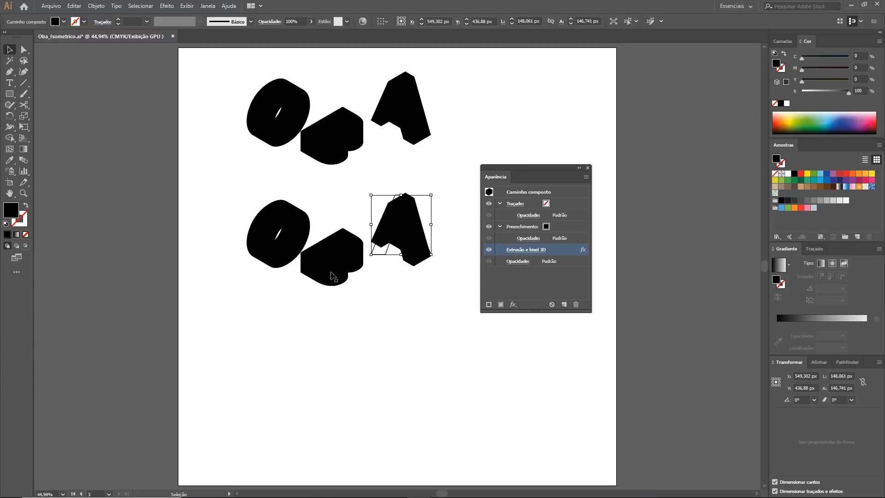
pyautogui.click(305, 231)
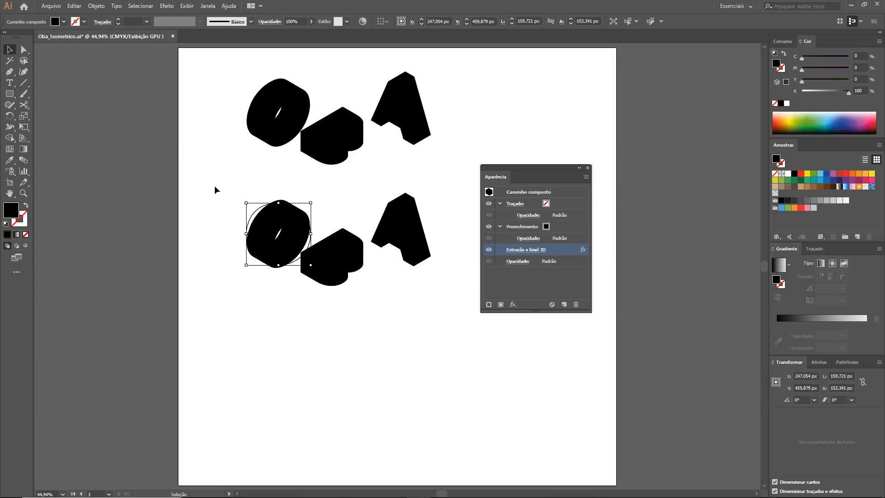
# Move the upper copy of the letters off the artboard and expand the appearance of the three remaining letters.
pyautogui.moveTo(206, 198); pyautogui.dragTo(431, 299)
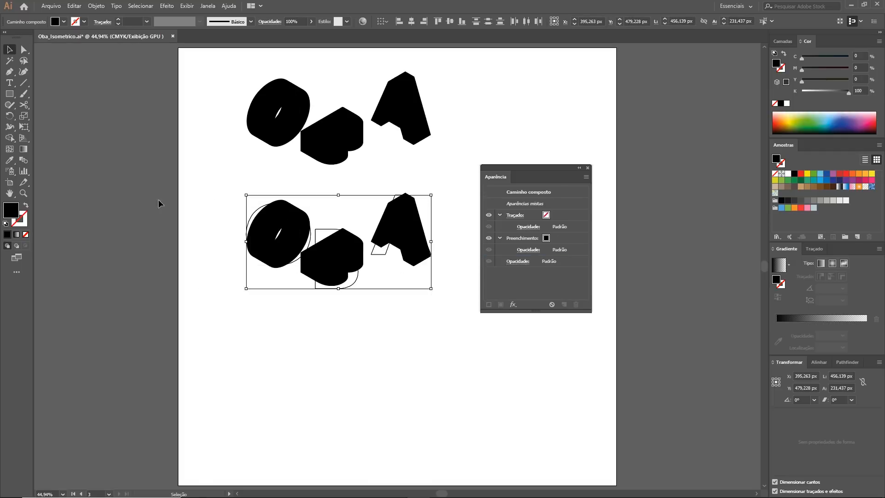
pyautogui.moveTo(218, 75); pyautogui.dragTo(78, 259)
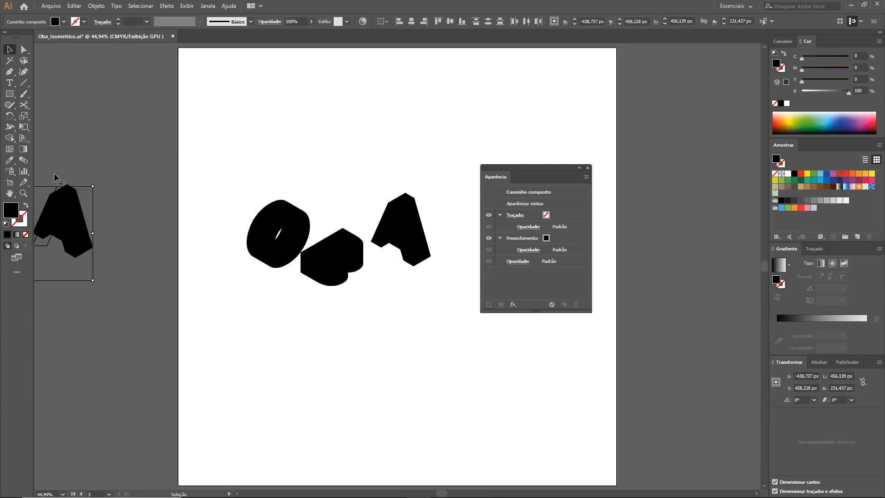
pyautogui.moveTo(216, 162); pyautogui.dragTo(402, 290)
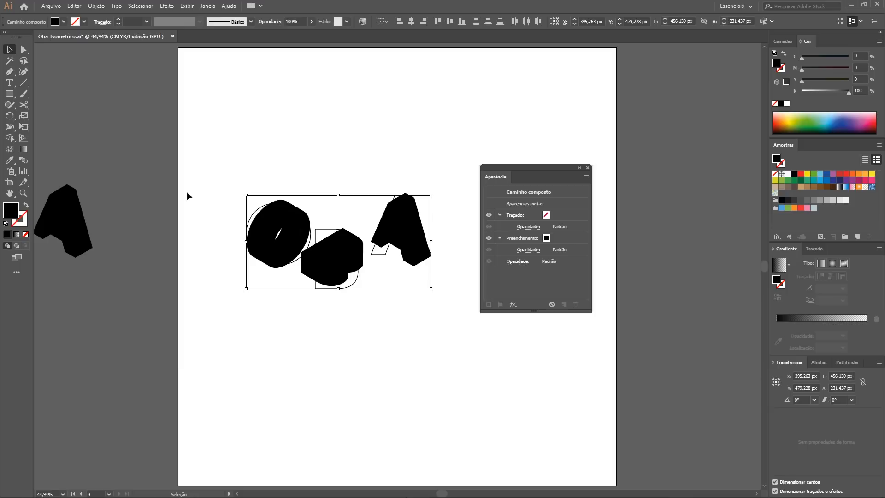
pyautogui.click(96, 5)
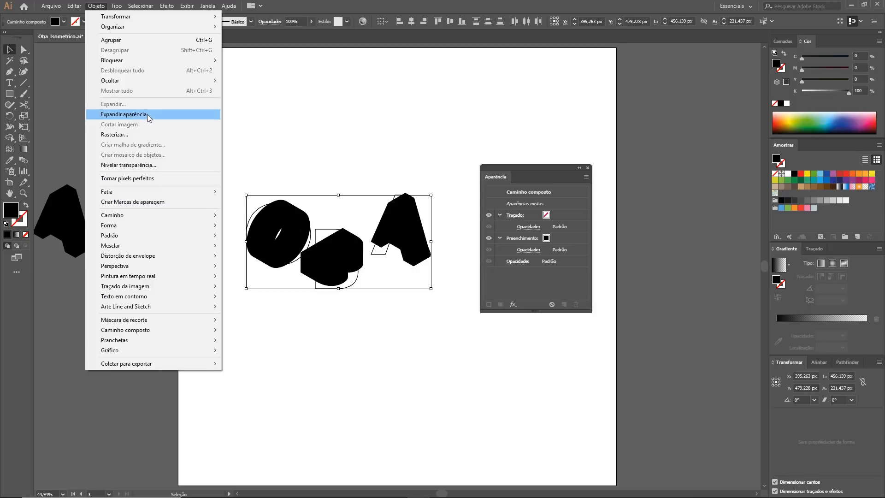
pyautogui.click(145, 115)
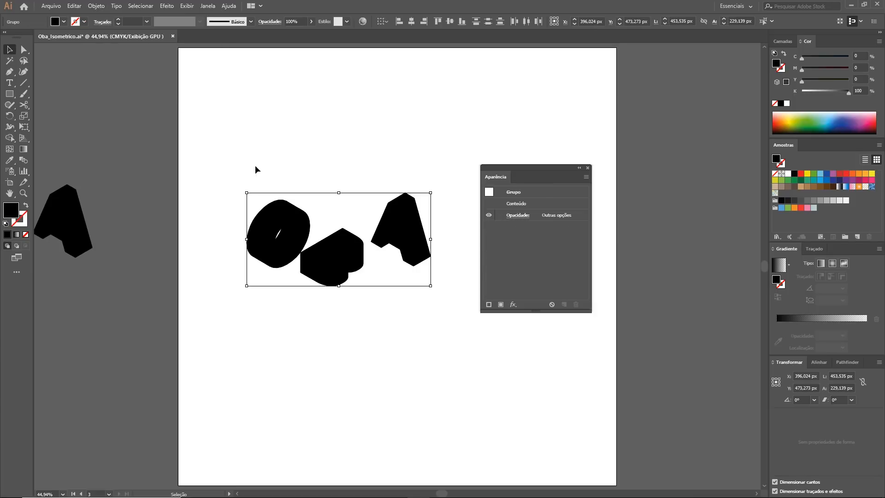
# Move the B about 15 px right and 21 px down, between the O and the A.
pyautogui.click(258, 153)
pyautogui.click(291, 218)
pyautogui.click(339, 251)
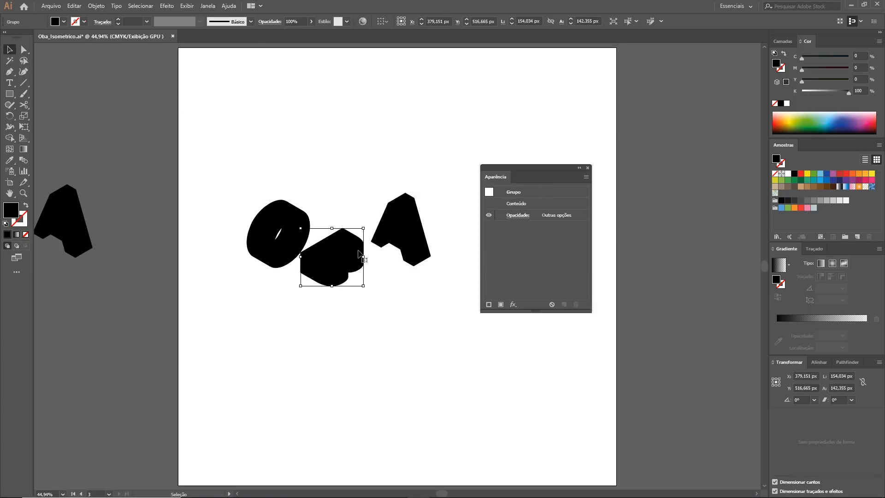
pyautogui.click(411, 233)
pyautogui.moveTo(334, 274)
pyautogui.mouseDown()
pyautogui.moveTo(346, 293)
pyautogui.moveTo(346, 266)
pyautogui.mouseUp()
pyautogui.click(391, 294)
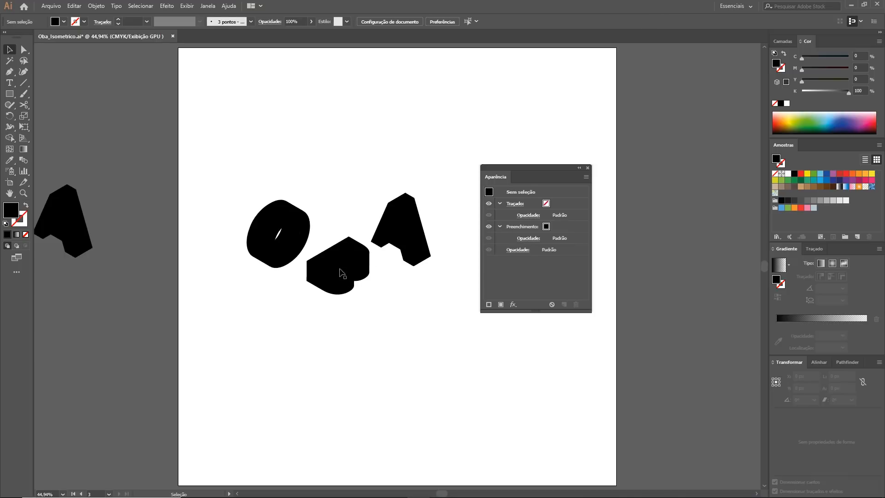
# Fill all three letters with the light blue swatch and check the separate faces of the O.
pyautogui.click(292, 236)
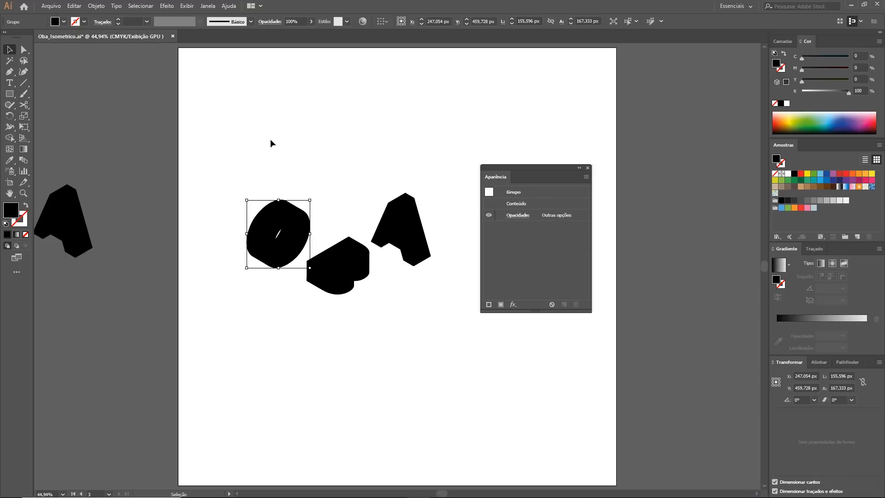
pyautogui.moveTo(321, 254)
pyautogui.mouseDown()
pyautogui.moveTo(379, 262)
pyautogui.moveTo(318, 263)
pyautogui.mouseUp()
pyautogui.moveTo(148, 108); pyautogui.dragTo(396, 286)
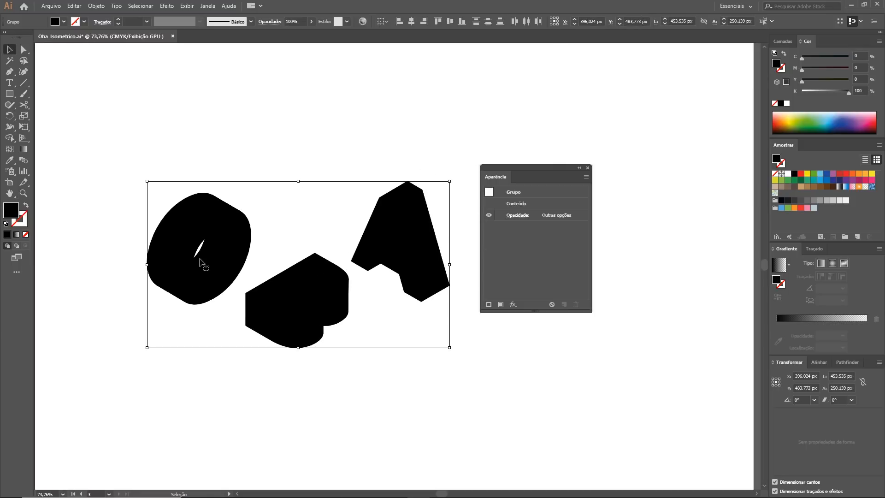
pyautogui.click(820, 175)
pyautogui.click(304, 178)
pyautogui.click(237, 230)
pyautogui.click(347, 170)
pyautogui.click(212, 244)
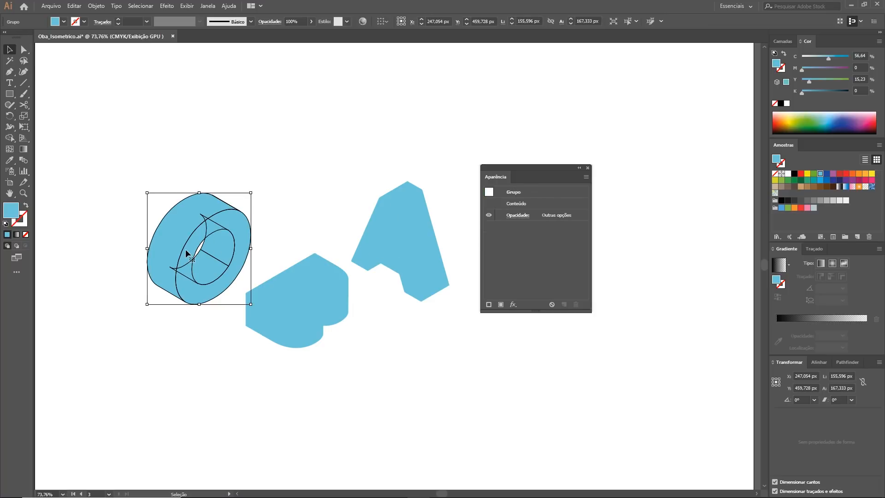
# Fill only the front face of the O with the yellow swatch.
pyautogui.hotkey('ctrl', 'shift', 'a')
pyautogui.press('a')
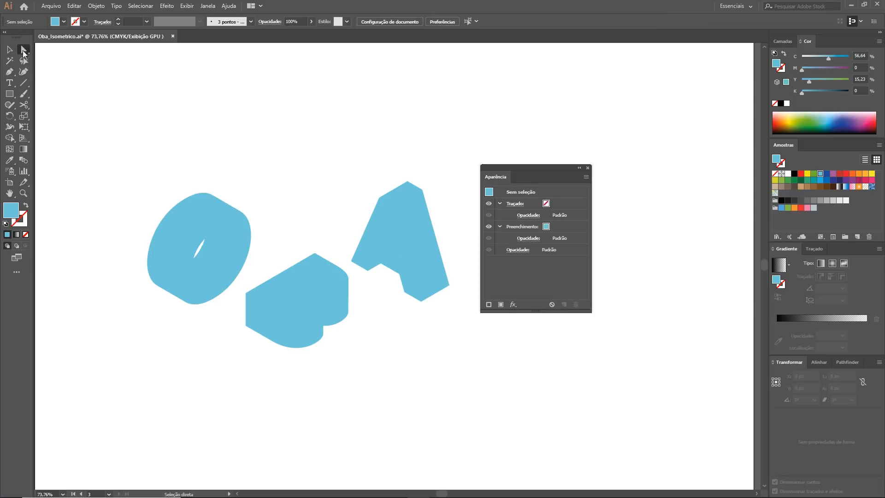
pyautogui.click(242, 239)
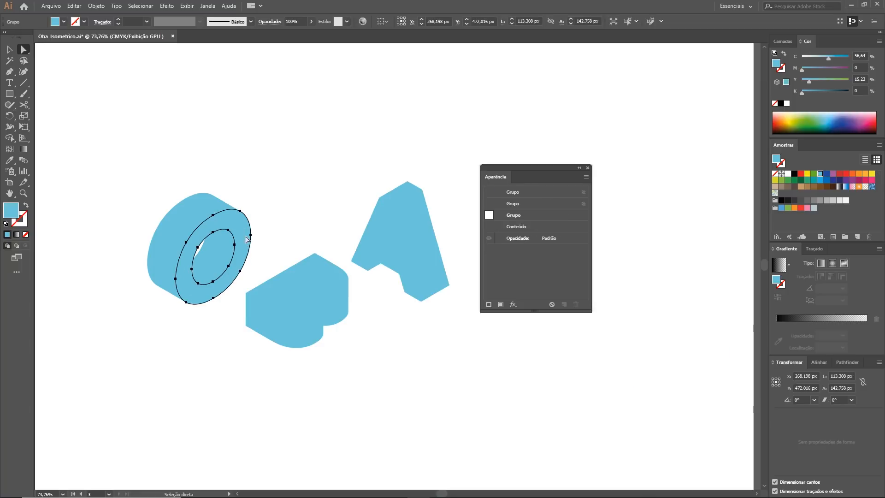
pyautogui.click(807, 174)
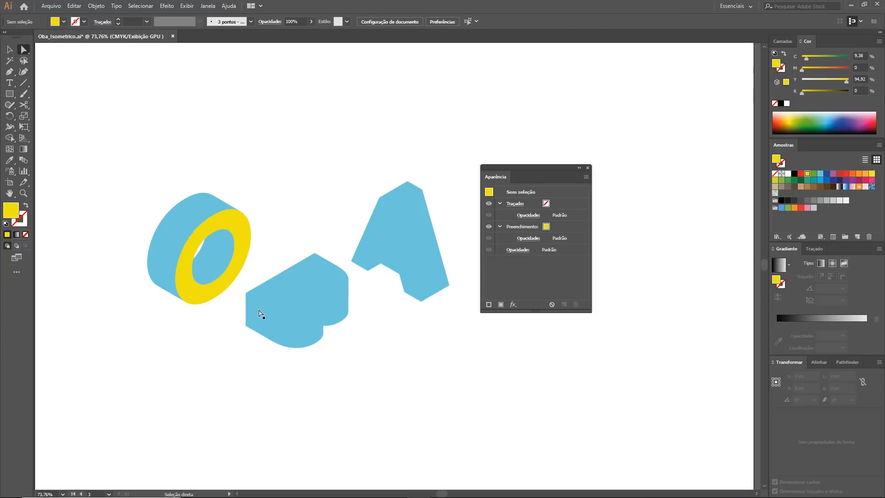
# Select the inner wall faces of the O and float the Pathfinder settings beside the lettering.
pyautogui.click(204, 269)
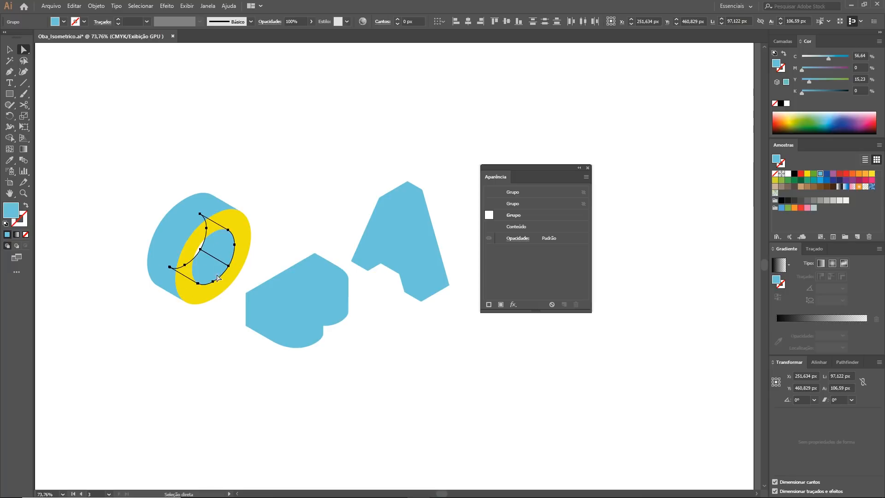
pyautogui.click(253, 228)
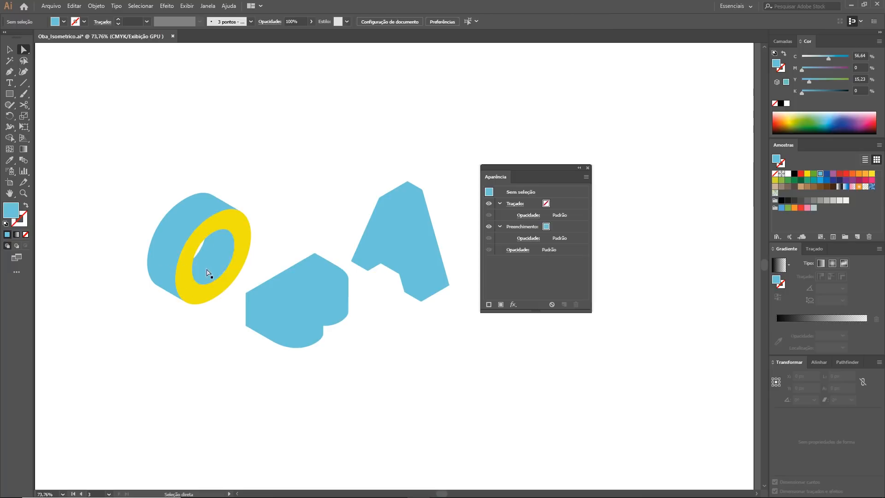
pyautogui.click(211, 273)
pyautogui.keyDown('shift'); pyautogui.click(221, 252); pyautogui.keyUp('shift')
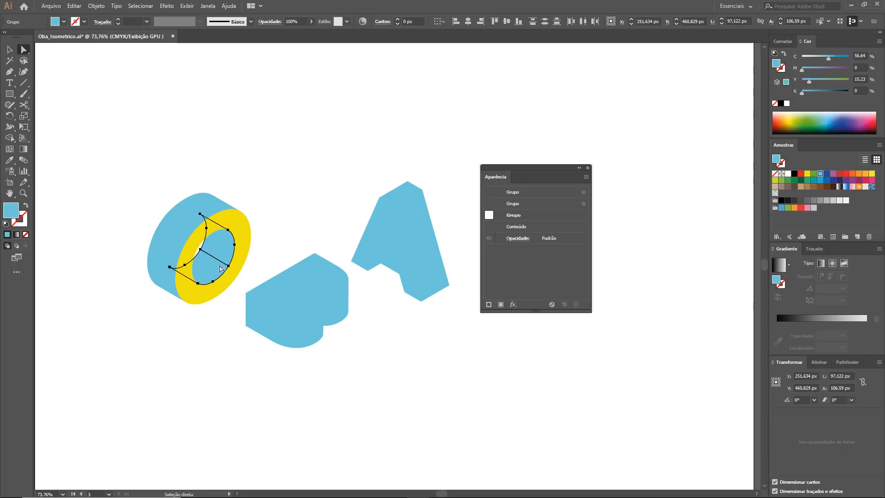
pyautogui.click(851, 363)
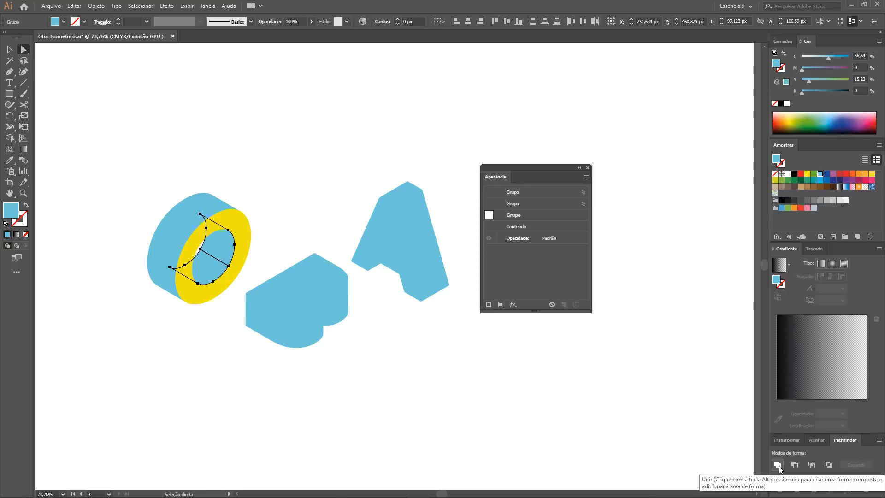
pyautogui.moveTo(831, 443); pyautogui.dragTo(383, 351)
pyautogui.click(235, 205)
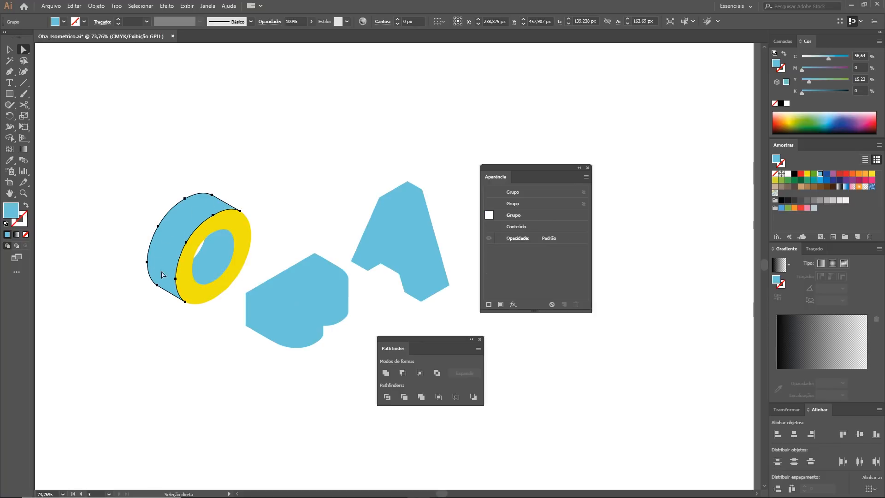
pyautogui.click(221, 344)
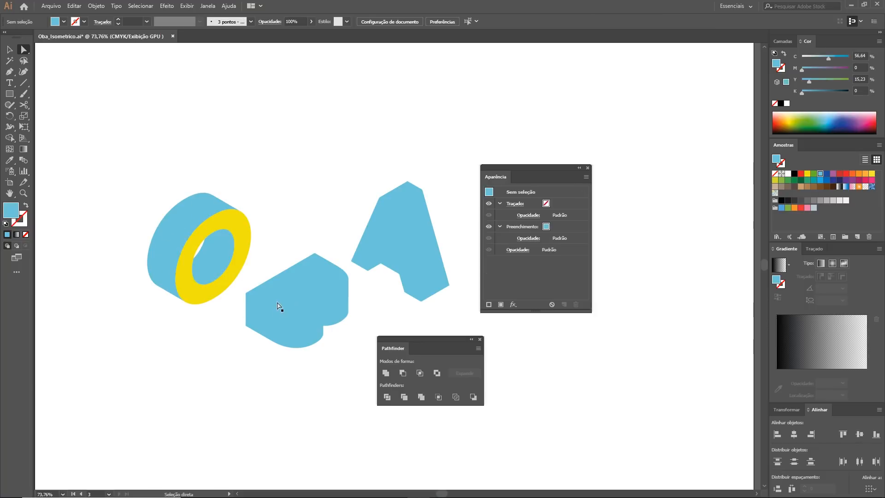
# Recolor the top face of the B with the yellow sampled from the O's front face.
pyautogui.click(264, 298)
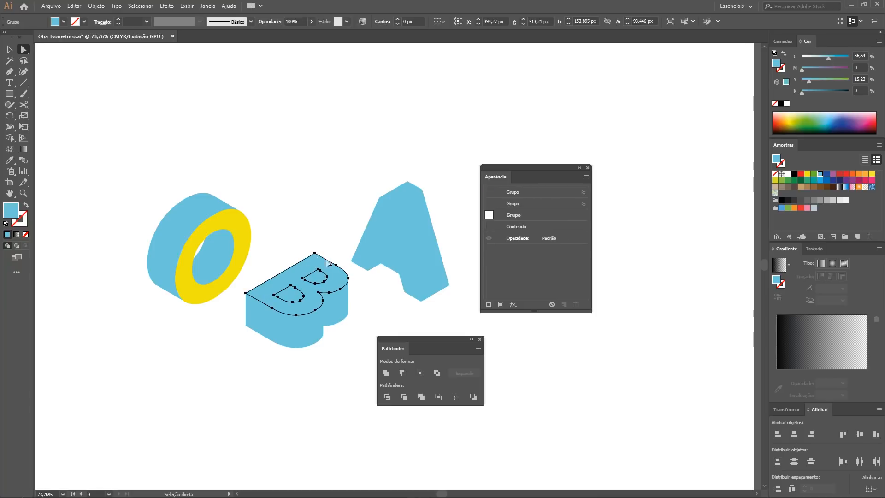
pyautogui.press('i')
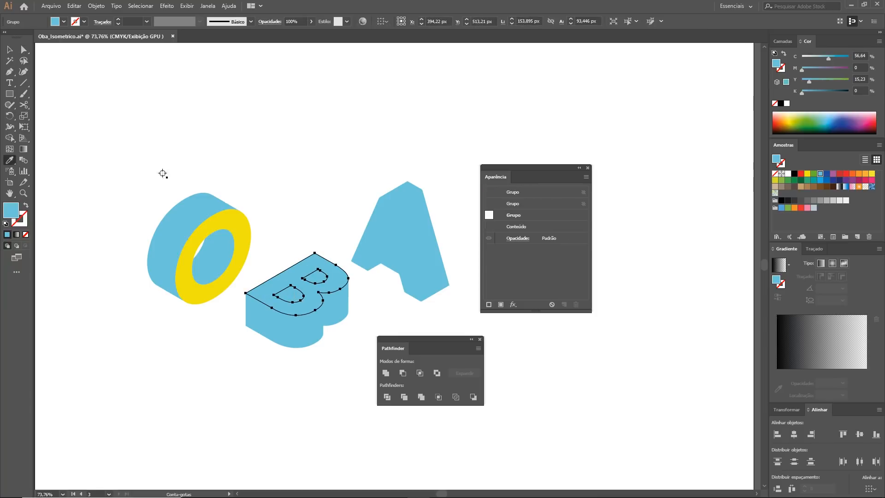
pyautogui.click(237, 235)
pyautogui.press('a')
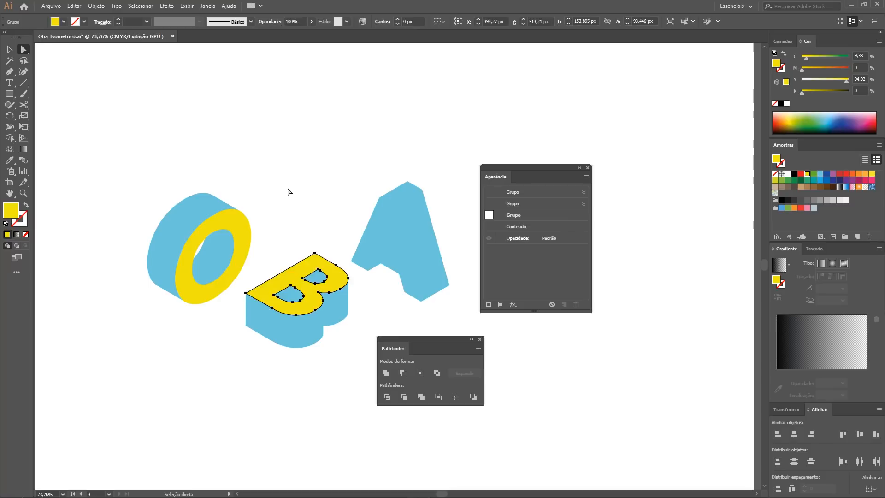
pyautogui.click(288, 191)
# Unite the three outer side faces of the B's larger lobe and select the side faces of its smaller lobe.
pyautogui.click(274, 328)
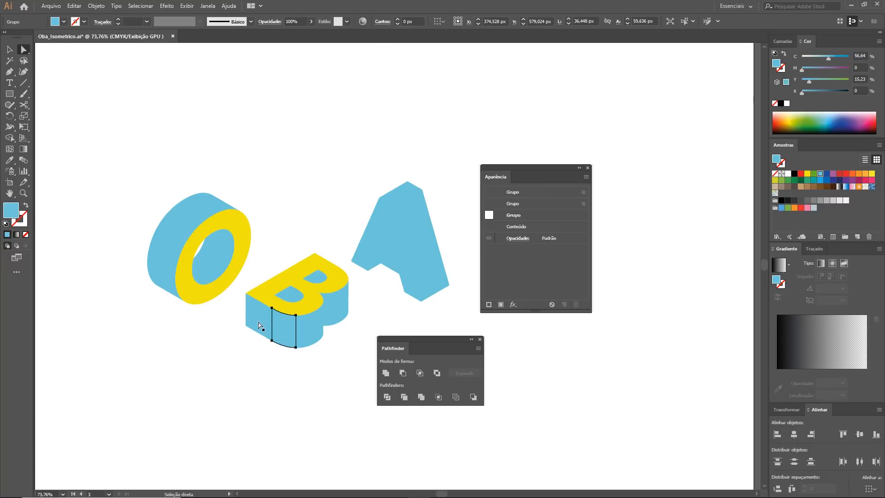
pyautogui.click(304, 336)
pyautogui.click(255, 327)
pyautogui.keyDown('shift'); pyautogui.click(285, 330); pyautogui.keyUp('shift')
pyautogui.keyDown('shift'); pyautogui.click(318, 332); pyautogui.keyUp('shift')
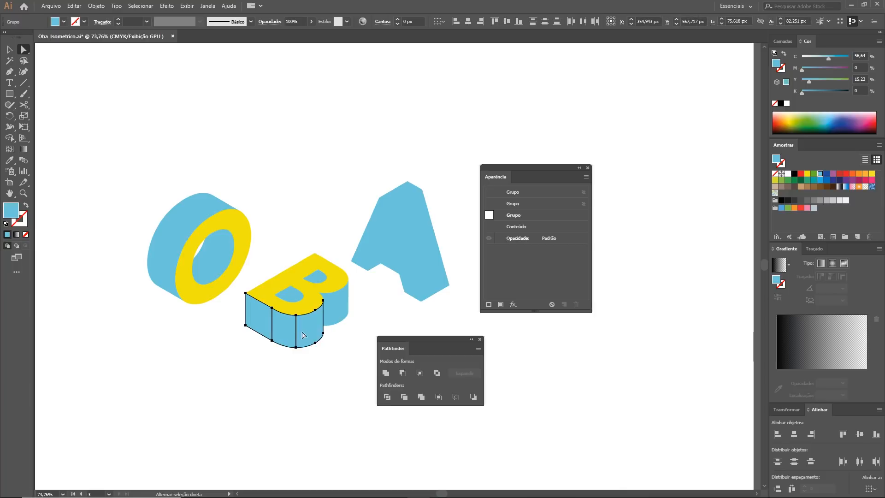
pyautogui.moveTo(305, 337); pyautogui.dragTo(301, 392)
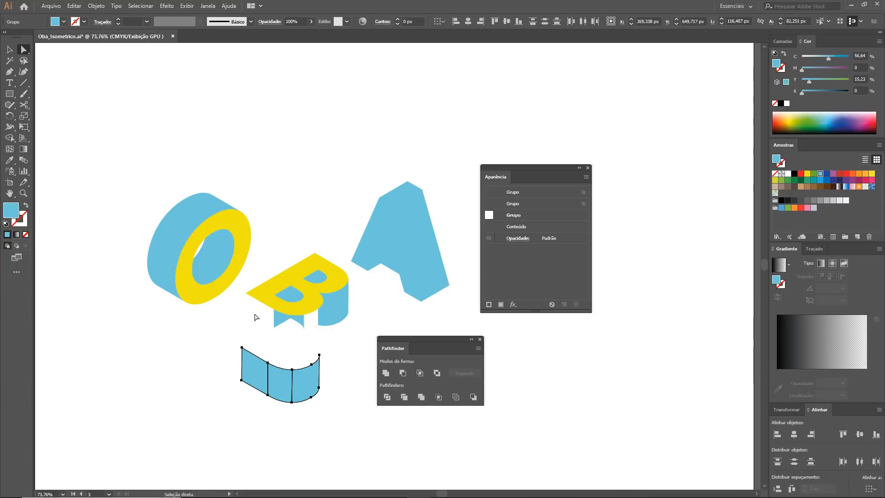
pyautogui.hotkey('ctrl', 'z')
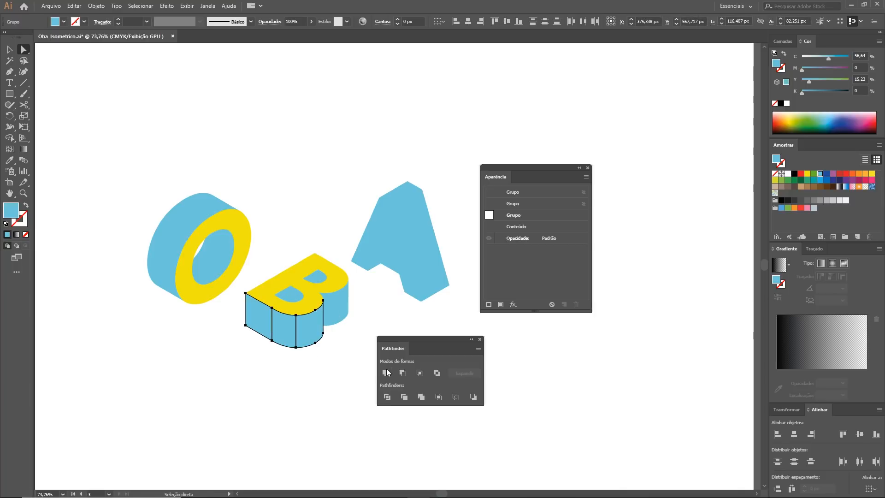
pyautogui.click(385, 372)
pyautogui.click(330, 311)
pyautogui.keyDown('shift'); pyautogui.click(340, 307); pyautogui.keyUp('shift')
# Unite the adjoining curved wall faces inside each of the B's two holes.
pyautogui.scroll(5, 302, 299)
pyautogui.click(264, 296)
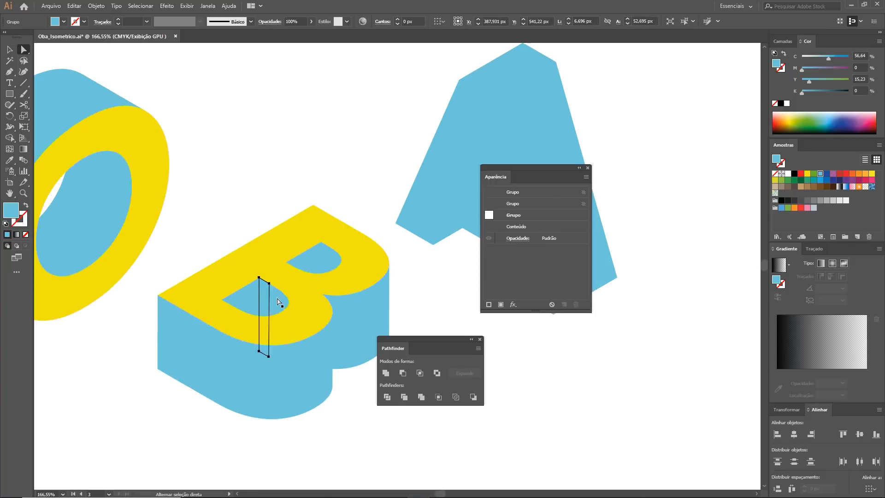
pyautogui.keyDown('shift'); pyautogui.click(280, 300); pyautogui.keyUp('shift')
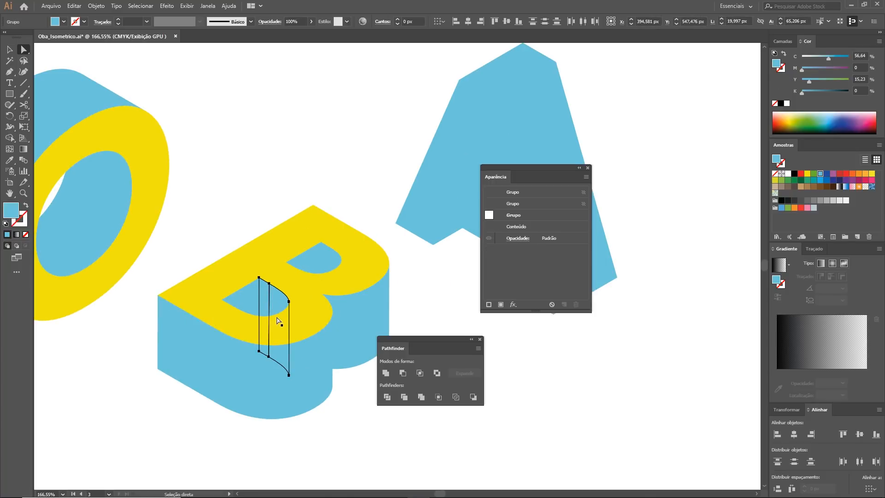
pyautogui.click(400, 374)
pyautogui.click(322, 253)
pyautogui.click(329, 259)
pyautogui.keyDown('shift'); pyautogui.click(322, 253); pyautogui.keyUp('shift')
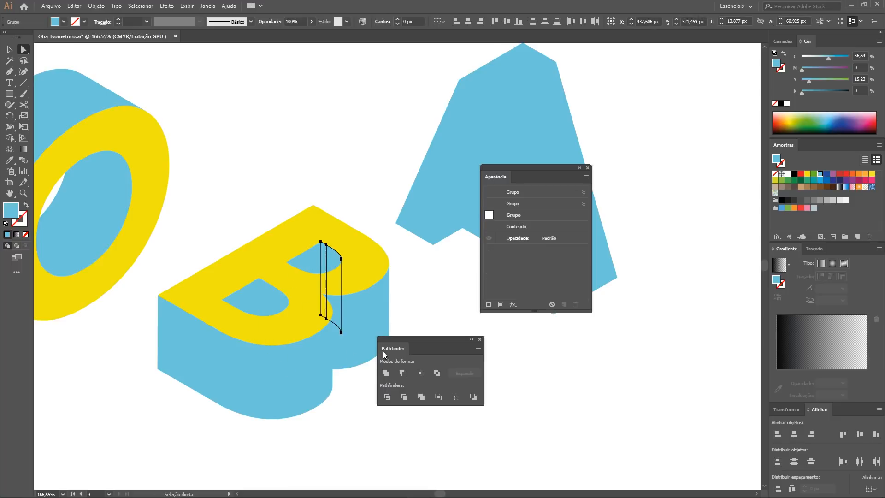
pyautogui.click(386, 372)
pyautogui.click(314, 282)
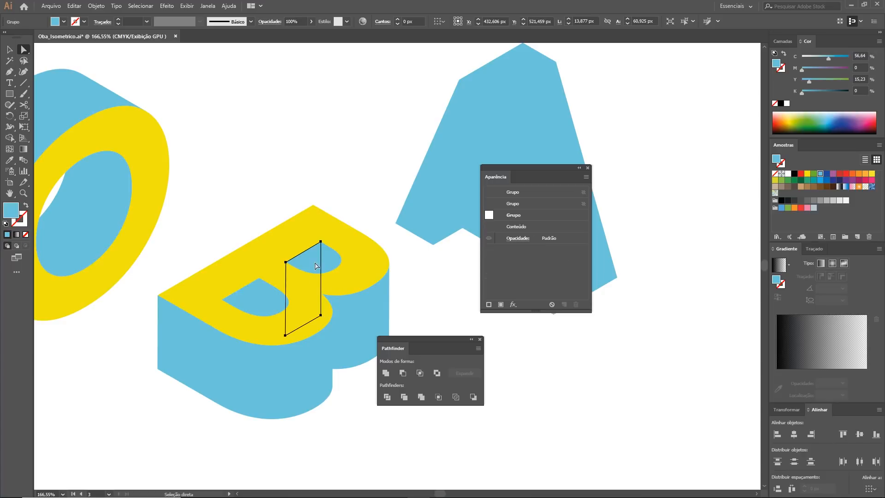
# Recolor the A's front face with the yellow sampled from the B, and check the A's side and inner faces.
pyautogui.moveTo(381, 237); pyautogui.dragTo(189, 308)
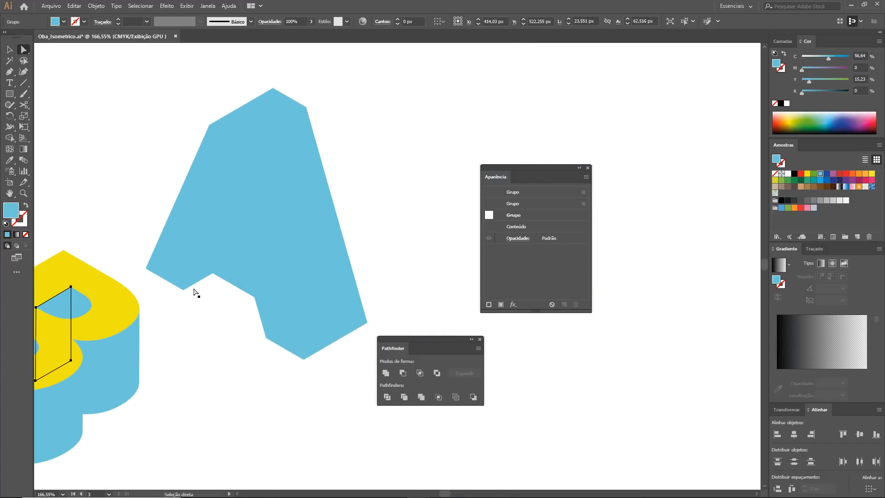
pyautogui.click(196, 219)
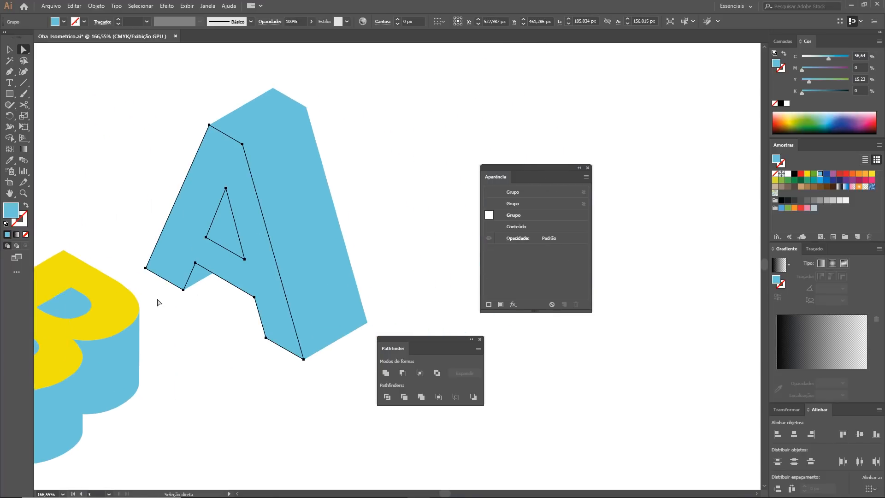
pyautogui.press('i')
pyautogui.click(112, 302)
pyautogui.click(284, 218)
pyautogui.click(258, 120)
pyautogui.click(231, 234)
pyautogui.click(225, 214)
pyautogui.click(207, 306)
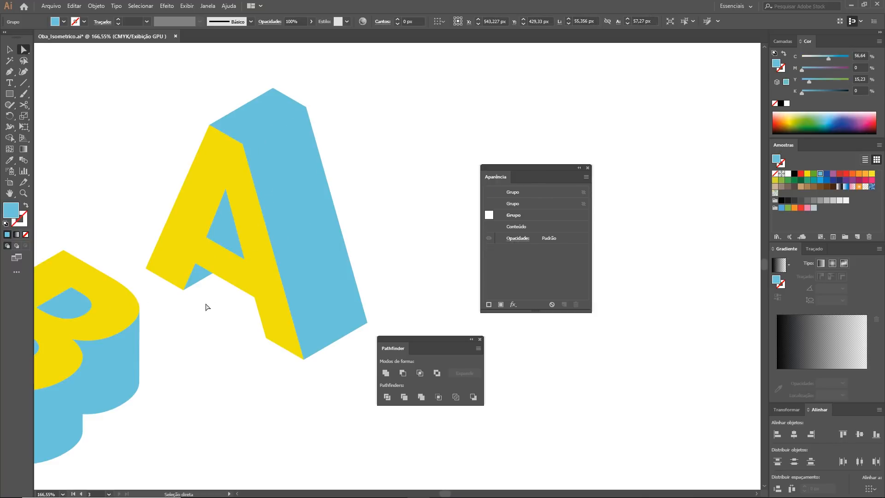
# Select the O and the A one at a time as whole letters.
pyautogui.hotkey('ctrl', '-')
pyautogui.hotkey('ctrl', '-')
pyautogui.hotkey('ctrl', '-')
pyautogui.press('space')
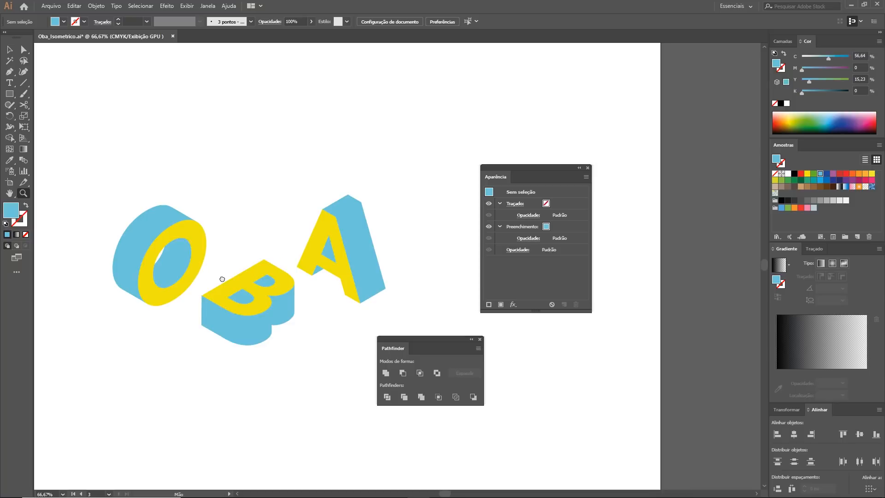
pyautogui.moveTo(222, 279); pyautogui.dragTo(255, 233)
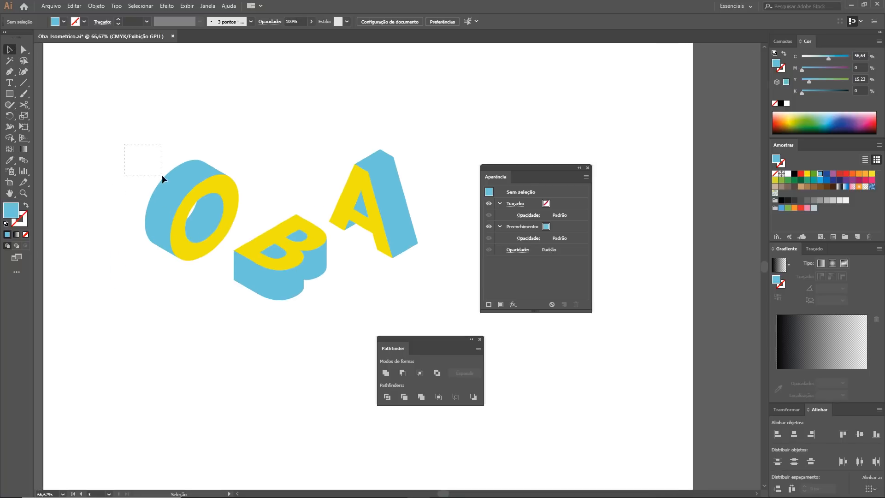
pyautogui.moveTo(161, 175); pyautogui.dragTo(175, 285)
pyautogui.click(158, 306)
pyautogui.moveTo(167, 171); pyautogui.dragTo(211, 289)
pyautogui.press('ctrl')
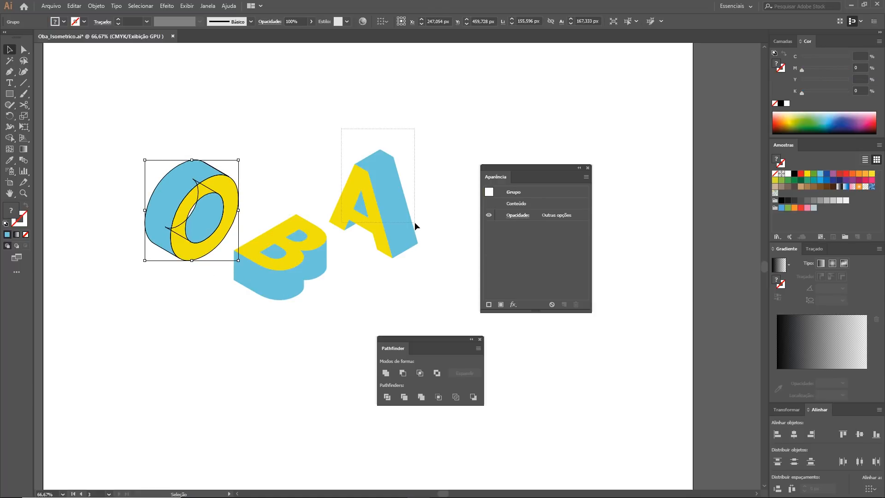
pyautogui.click(413, 222)
pyautogui.click(350, 276)
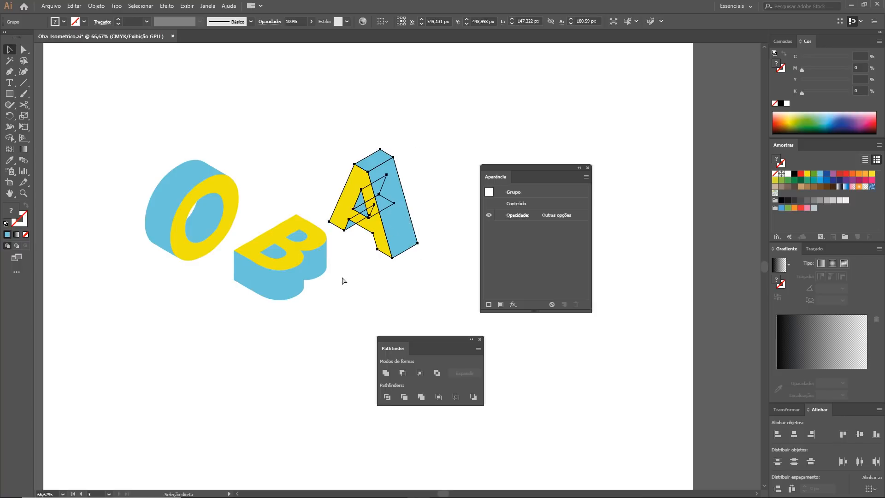
# Move the B up against the O and the A up against the B so the three letters sit close together.
pyautogui.click(284, 252)
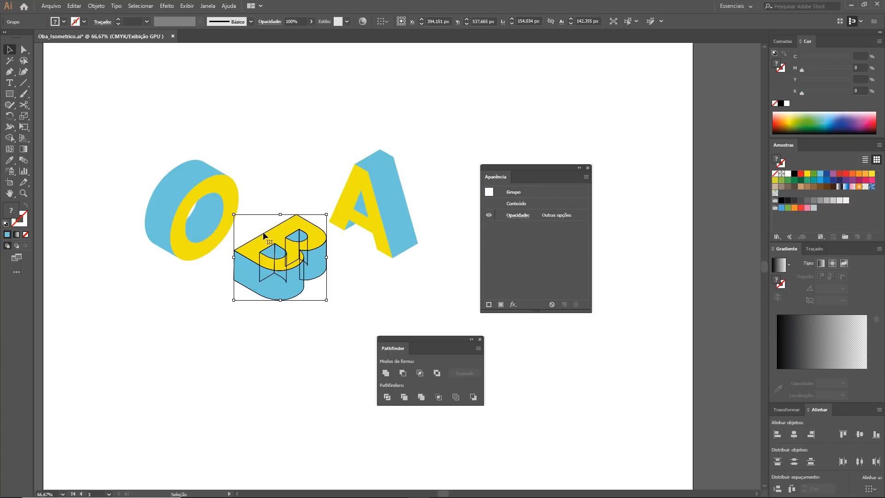
pyautogui.moveTo(291, 263); pyautogui.dragTo(265, 257)
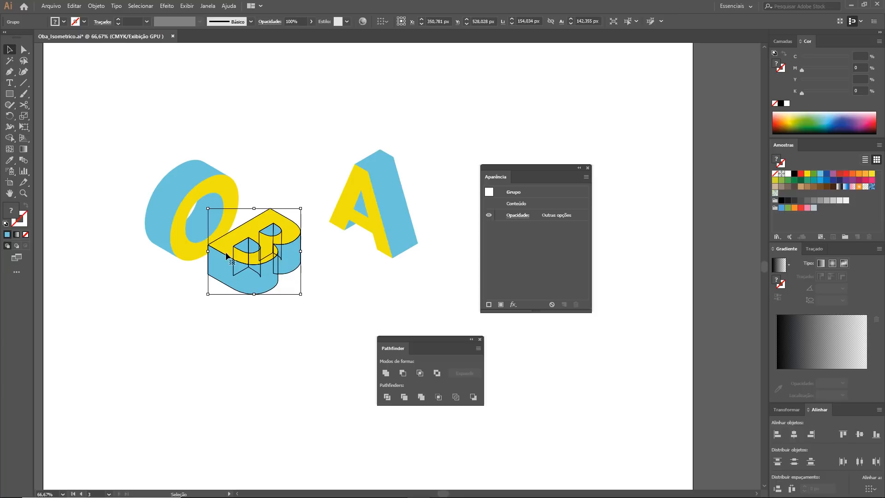
pyautogui.moveTo(396, 221); pyautogui.dragTo(342, 234)
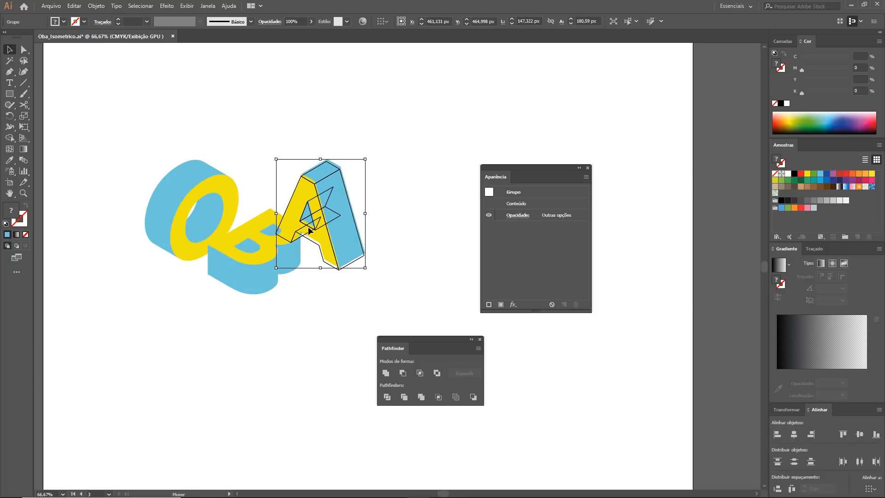
# Fill the O's outer side face with a purple-to-pink linear gradient and remove the extra stop at the pink end.
pyautogui.press('a')
pyautogui.click(221, 171)
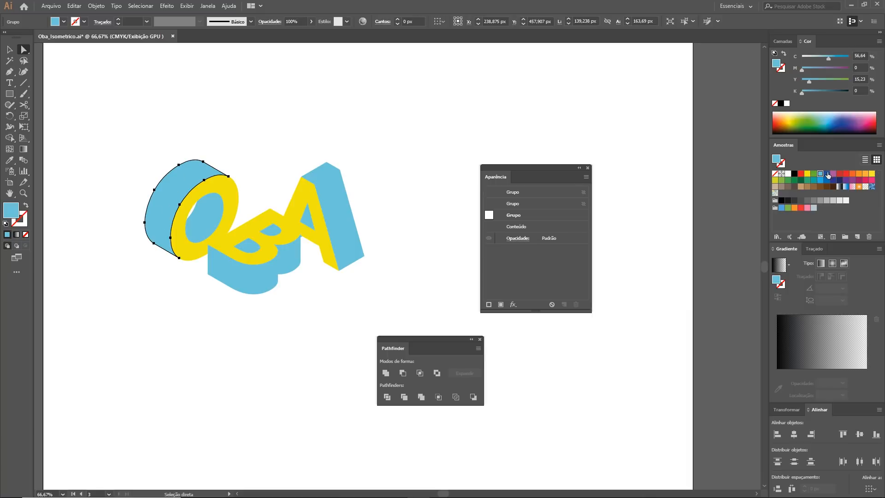
pyautogui.click(872, 186)
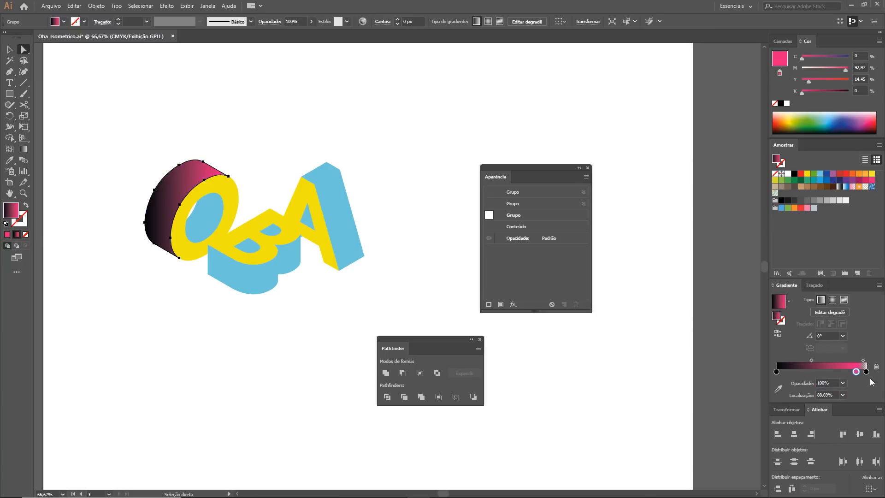
pyautogui.moveTo(866, 372); pyautogui.dragTo(864, 395)
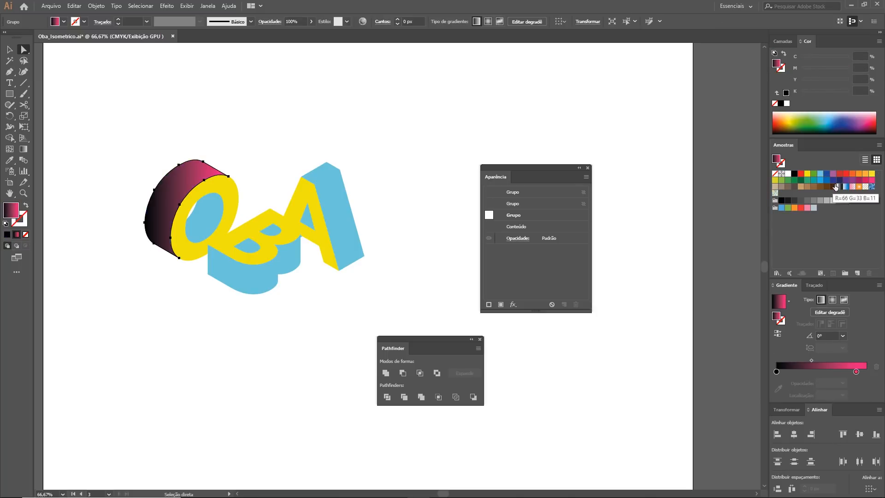
pyautogui.moveTo(847, 185); pyautogui.dragTo(775, 371)
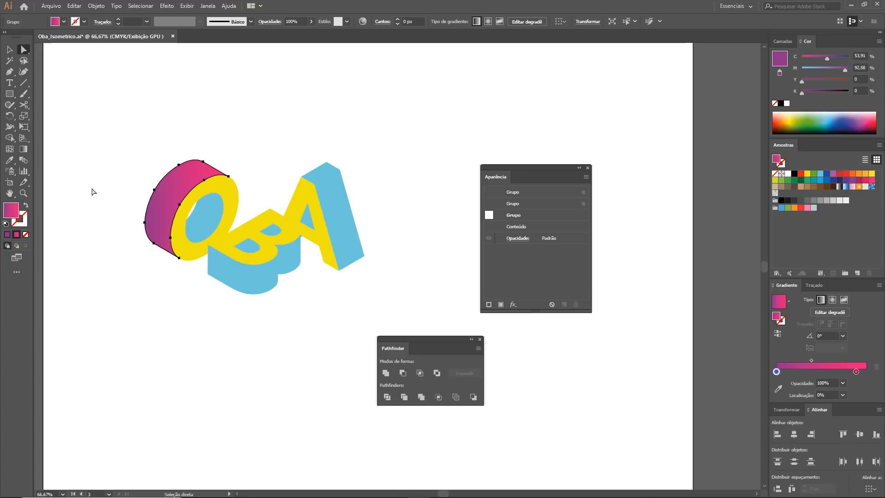
# Redirect the O's side gradient diagonally upward so purple lies at the base and pink at the top.
pyautogui.click(23, 149)
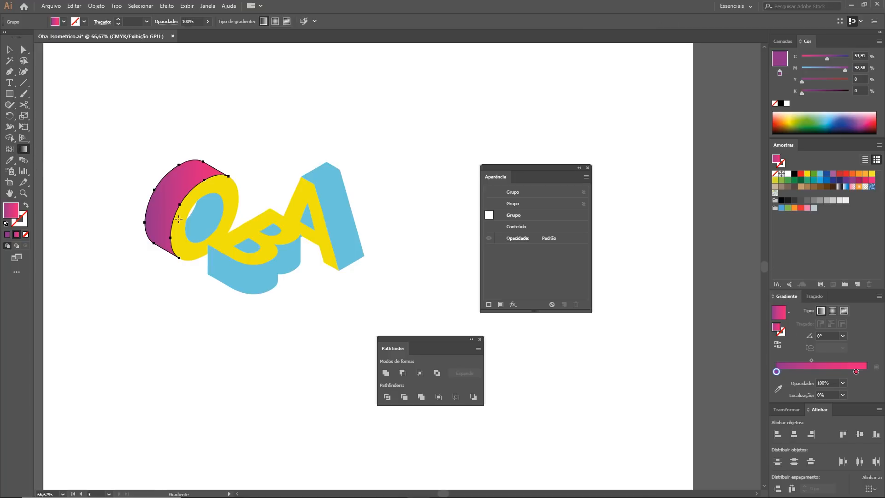
pyautogui.moveTo(160, 238); pyautogui.dragTo(176, 209)
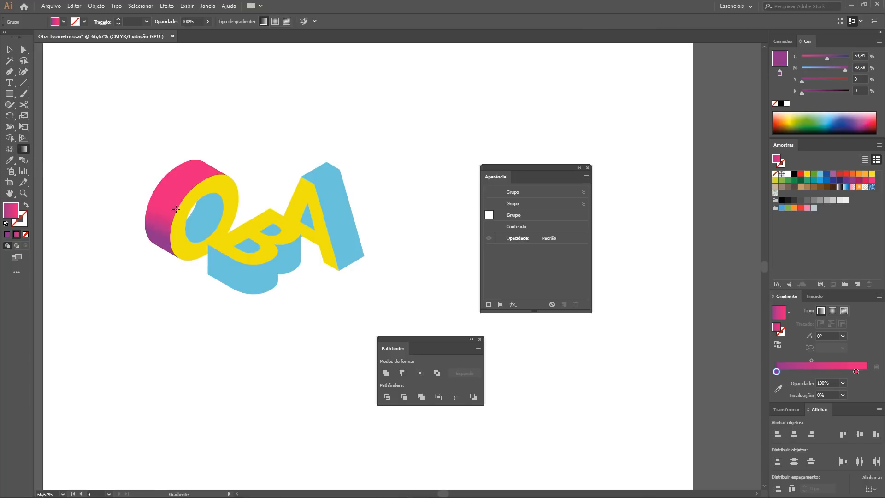
pyautogui.click(197, 168)
# Fill the inner wall of the O's hole with the gradient sampled from its outer side face.
pyautogui.press('a')
pyautogui.click(206, 197)
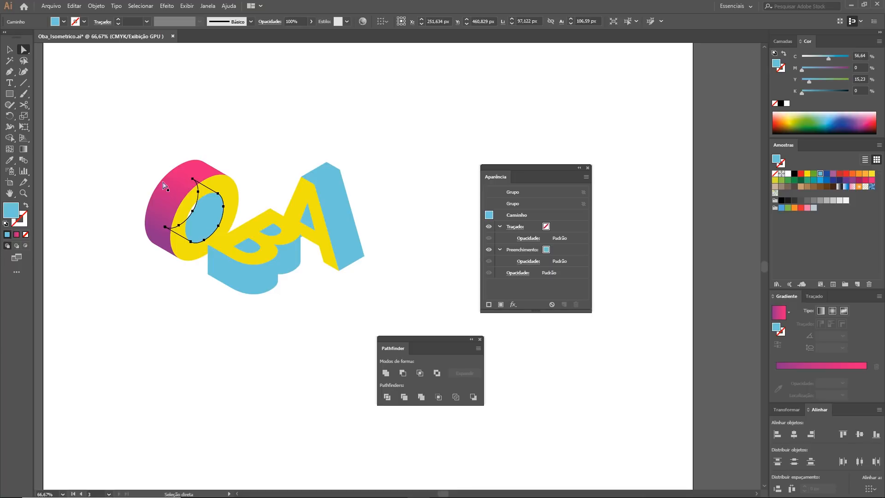
pyautogui.press('i')
pyautogui.click(174, 187)
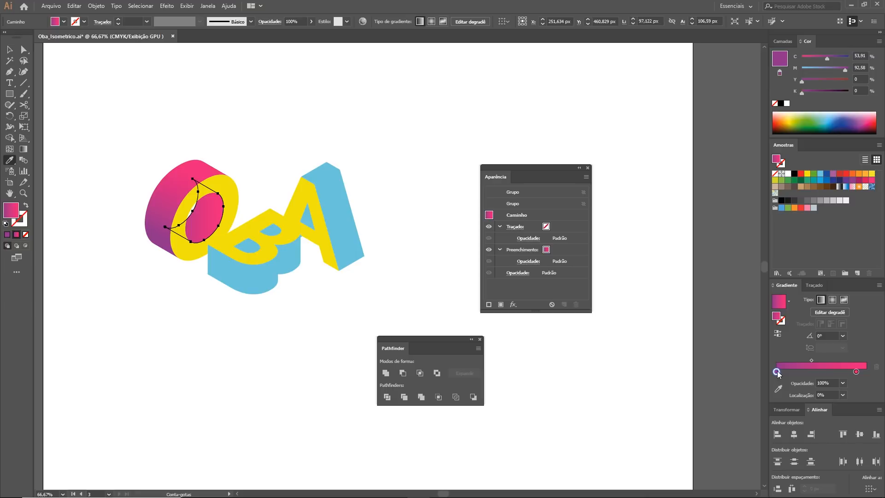
# Darken the inner wall's gradient to 53% black at the pink stop and 56% at the purple stop, angled about 55.7°.
pyautogui.moveTo(803, 93); pyautogui.dragTo(818, 93)
pyautogui.click(856, 371)
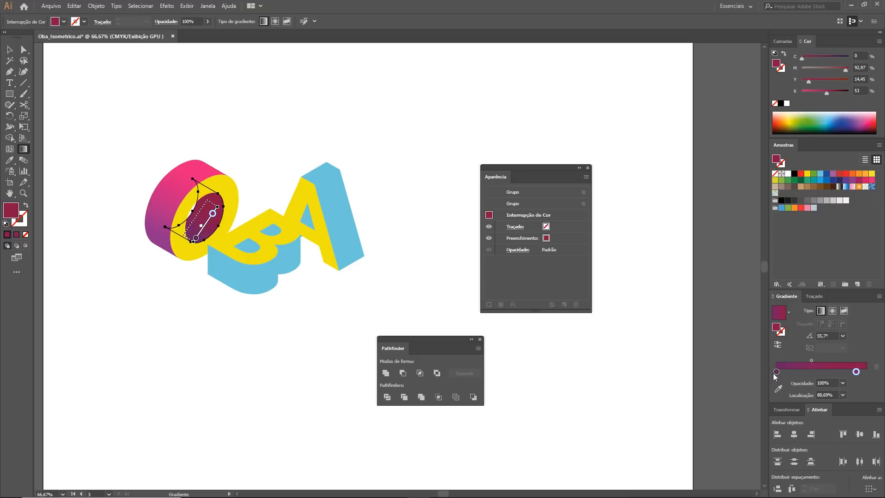
pyautogui.click(775, 371)
pyautogui.moveTo(825, 94); pyautogui.dragTo(827, 95)
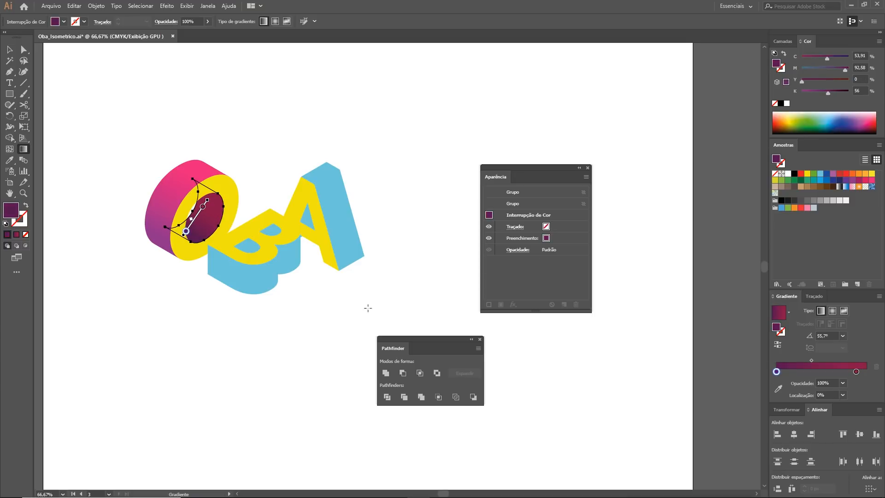
pyautogui.press('a')
pyautogui.click(247, 405)
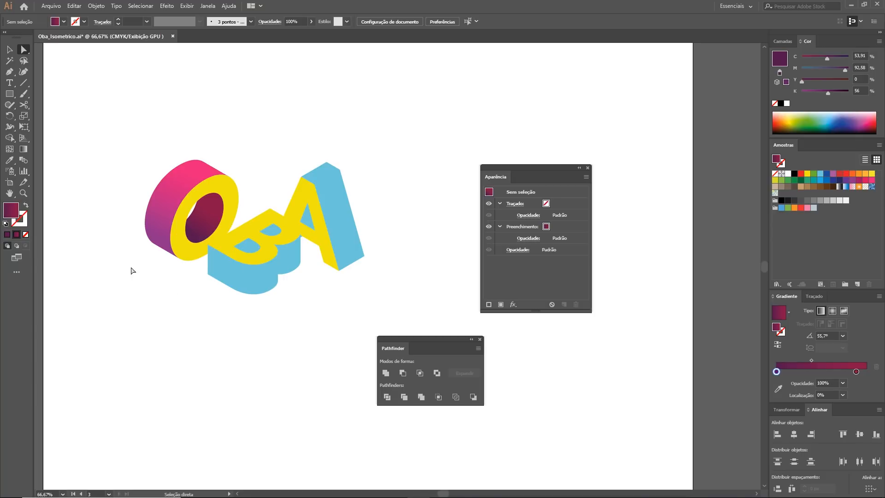
# Fill the outer side face of the B's larger lobe with the gradient sampled from the O's outer side.
pyautogui.click(23, 193)
pyautogui.moveTo(265, 258); pyautogui.dragTo(322, 277)
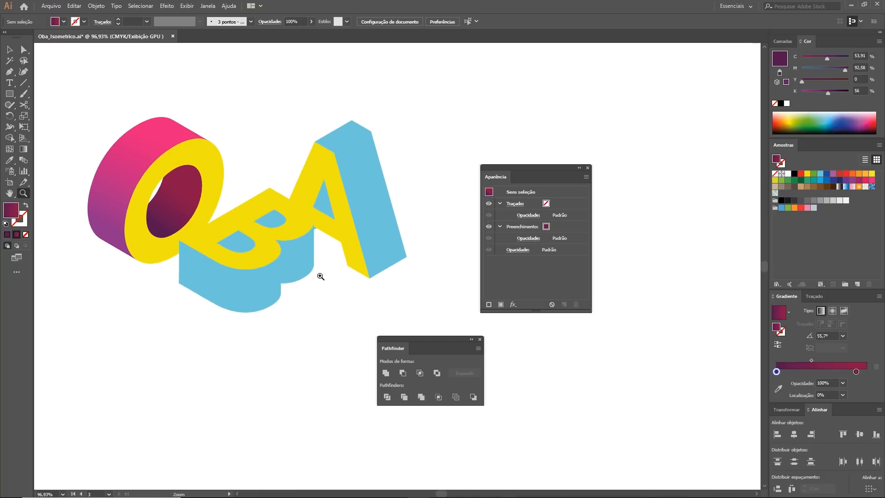
pyautogui.click(24, 49)
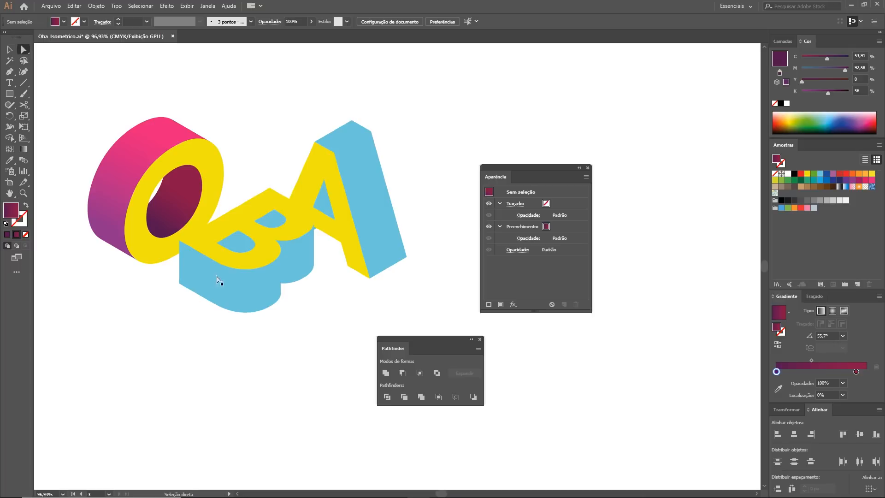
pyautogui.click(205, 298)
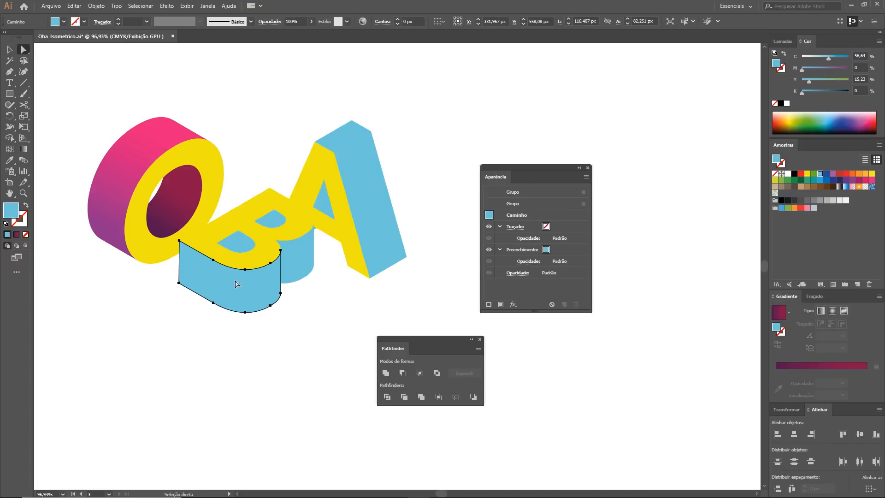
pyautogui.press('i')
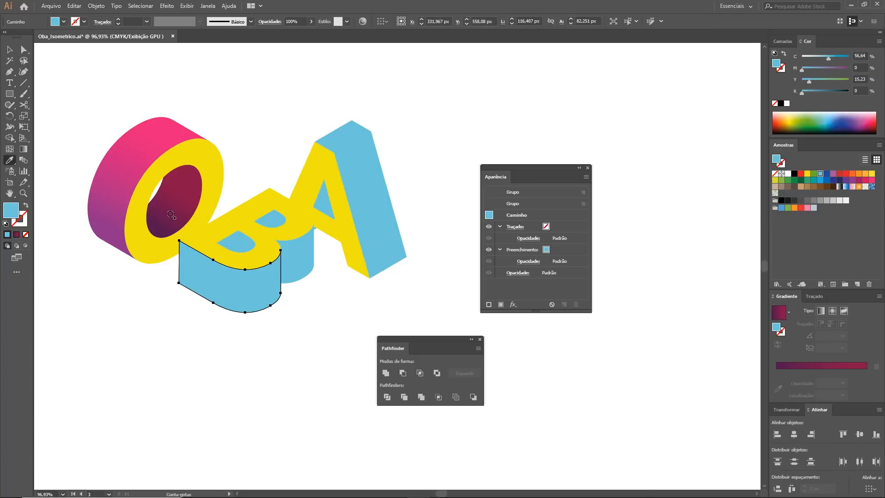
pyautogui.click(140, 145)
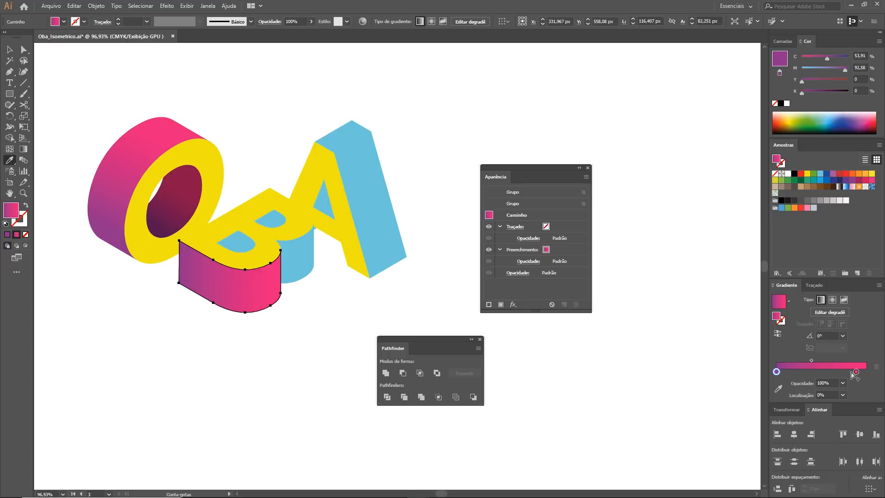
# Rebuild the larger lobe's gradient with purple at both ends and a light pink stop, magenta 68, at 56.53%, adjusting the midpoints.
pyautogui.moveTo(853, 372)
pyautogui.mouseDown()
pyautogui.moveTo(806, 372)
pyautogui.moveTo(865, 372)
pyautogui.mouseUp()
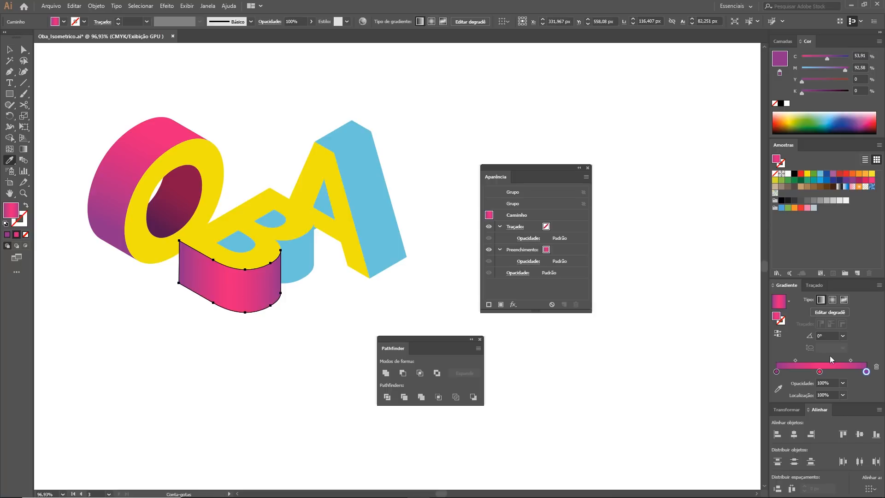
pyautogui.hotkey('ctrl', 'z')
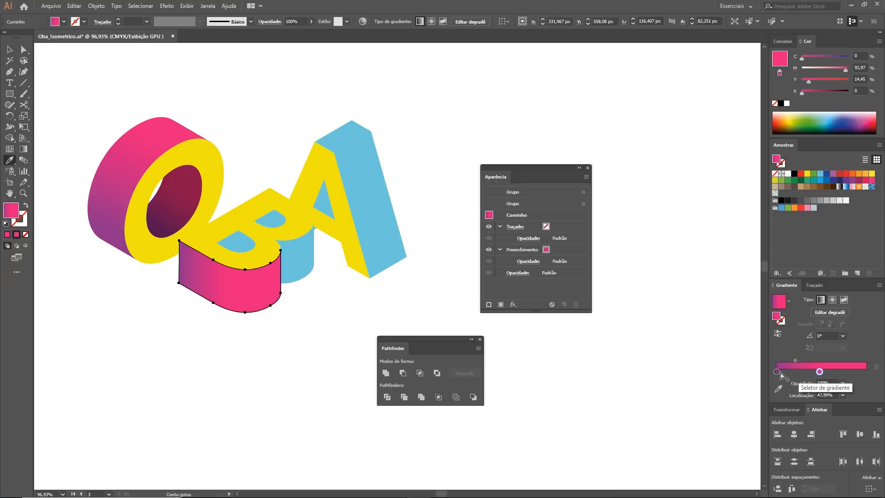
pyautogui.moveTo(776, 372); pyautogui.dragTo(872, 375)
pyautogui.click(819, 372)
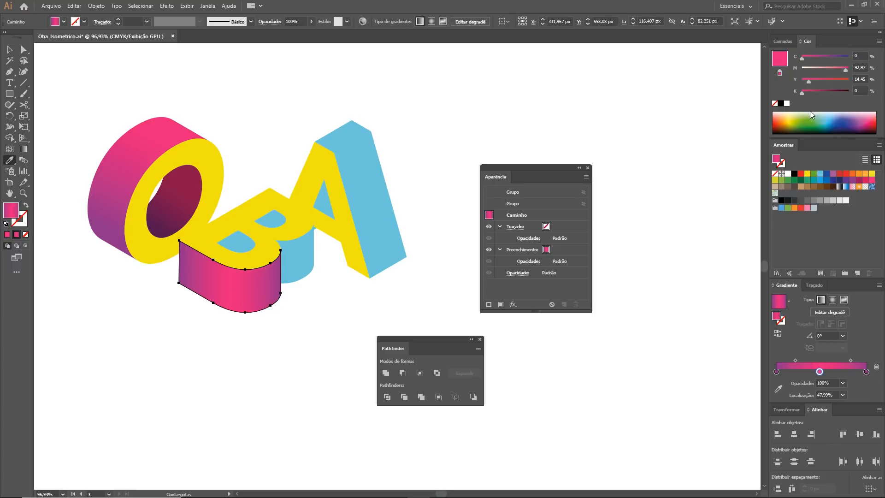
pyautogui.moveTo(845, 70); pyautogui.dragTo(833, 71)
pyautogui.moveTo(794, 360); pyautogui.dragTo(830, 374)
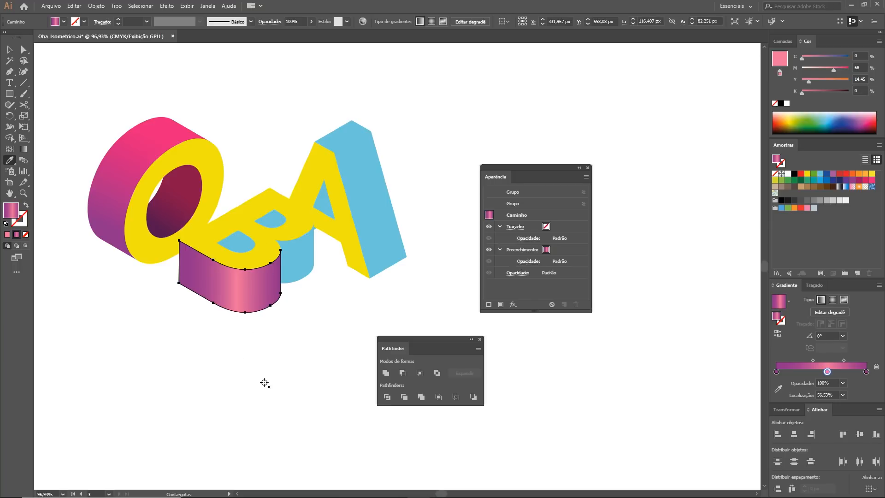
pyautogui.click(845, 362)
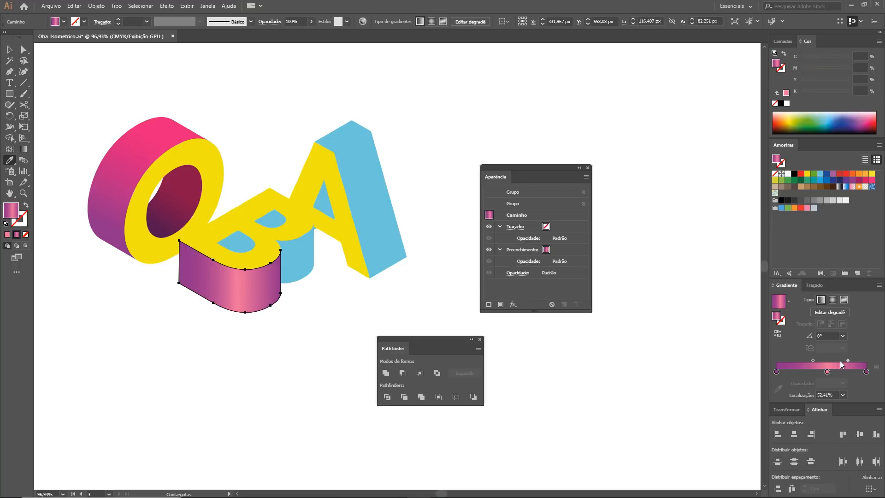
# Fill the side face of the B's smaller lobe with the O's side gradient, running nearly horizontally at about 5.3°.
pyautogui.keyDown('ctrl'); pyautogui.click(291, 276); pyautogui.keyUp('ctrl')
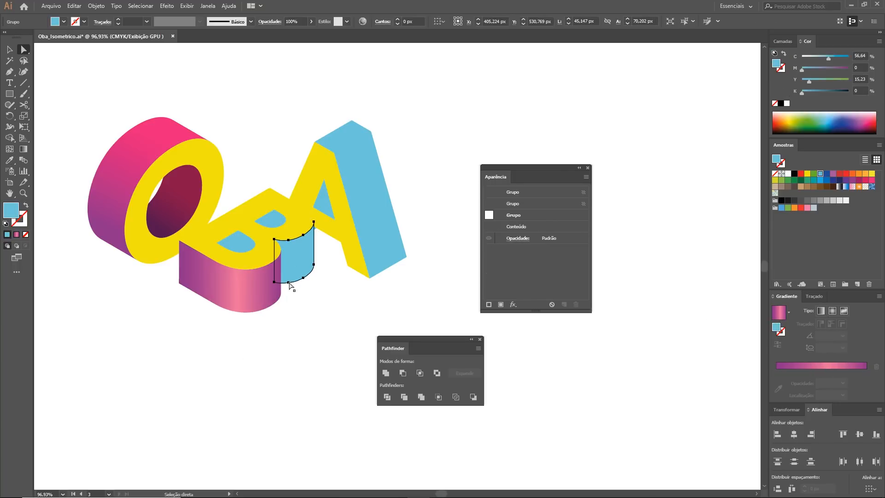
pyautogui.click(152, 147)
pyautogui.press('g')
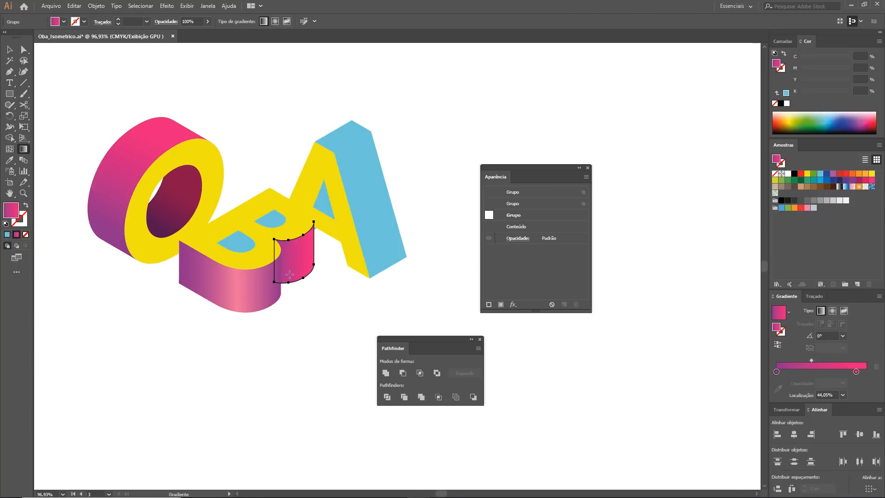
pyautogui.moveTo(276, 270); pyautogui.dragTo(313, 266)
pyautogui.press('a')
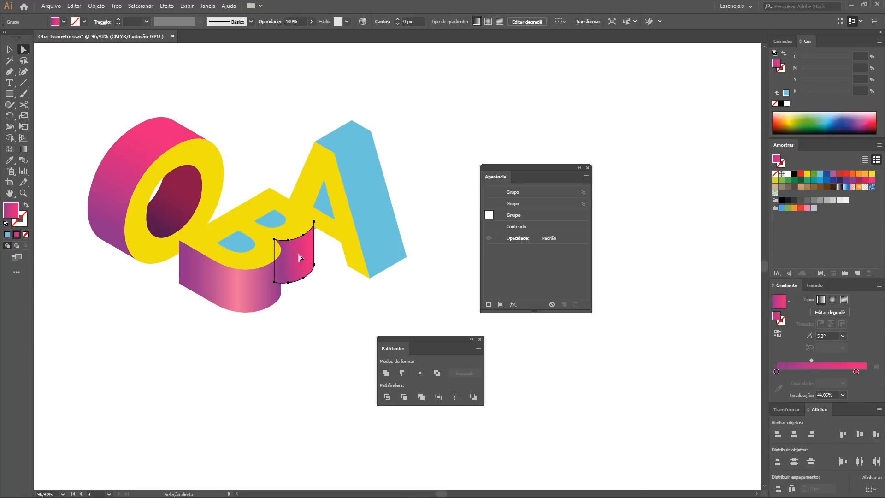
# Float the gradient settings beside the artwork and darken the purple stop on the B's smaller lobe.
pyautogui.click(776, 371)
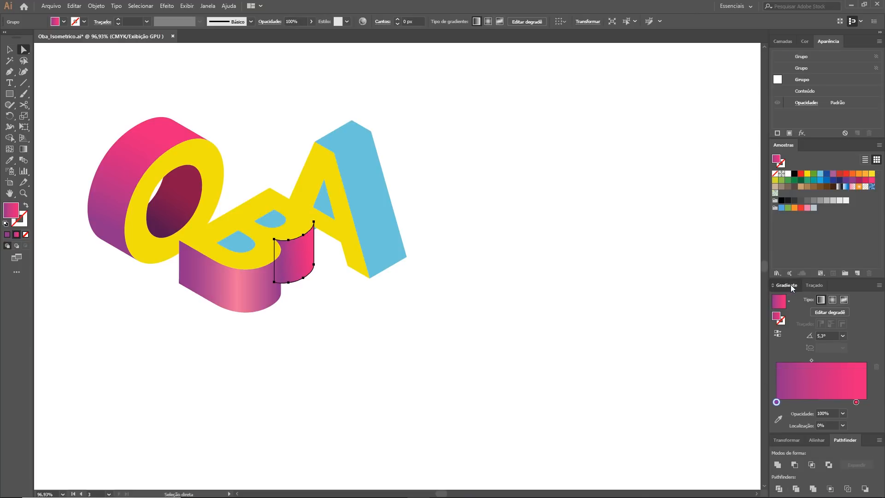
pyautogui.moveTo(789, 284); pyautogui.dragTo(453, 139)
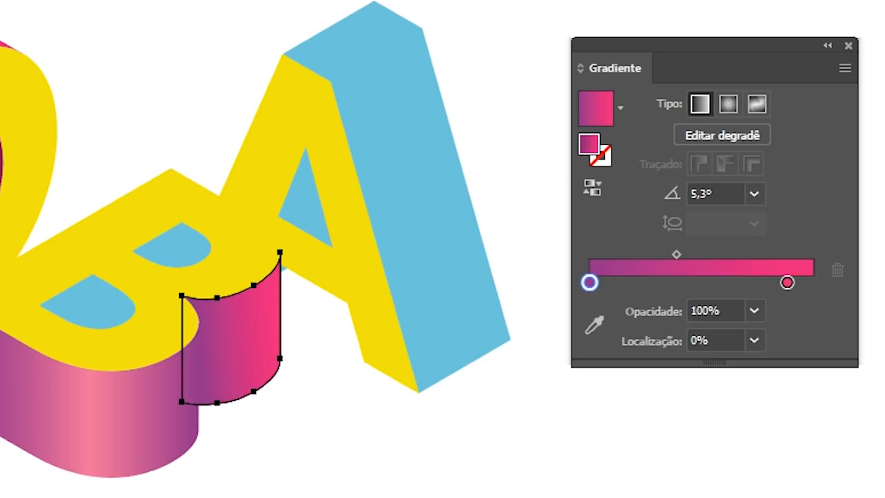
pyautogui.click(880, 19)
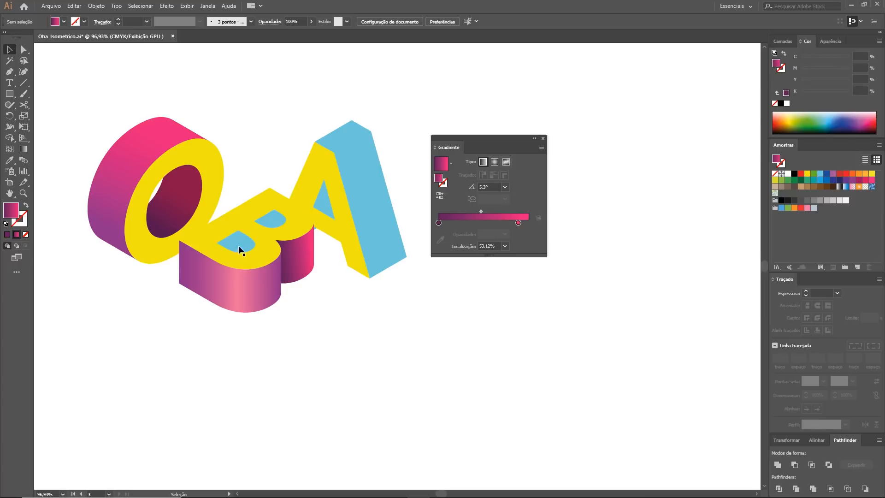
# Fill the flat wall inside the B's larger hole with the O's side gradient and redirect it vertically.
pyautogui.click(232, 244)
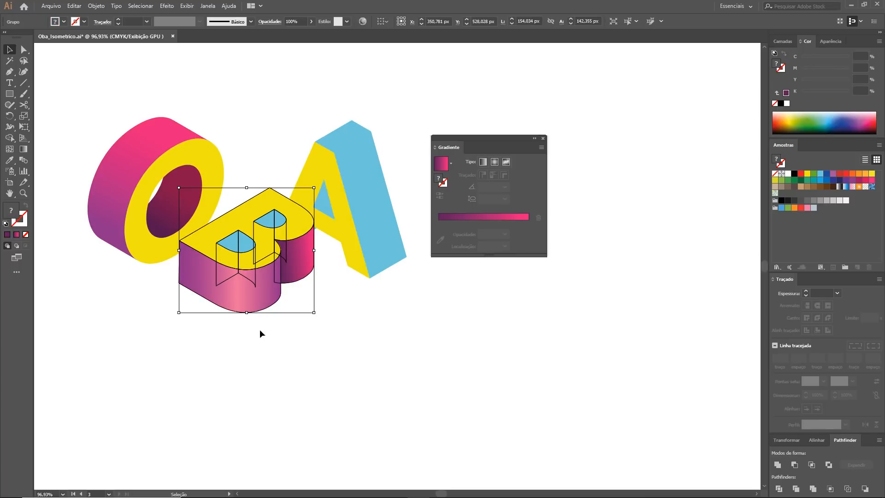
pyautogui.click(260, 347)
pyautogui.press('a')
pyautogui.click(240, 249)
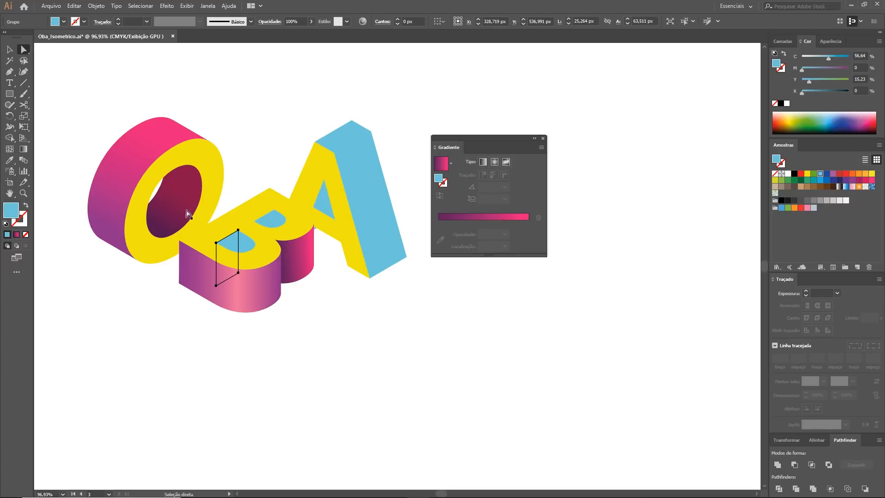
pyautogui.press('i')
pyautogui.click(125, 160)
pyautogui.press('g')
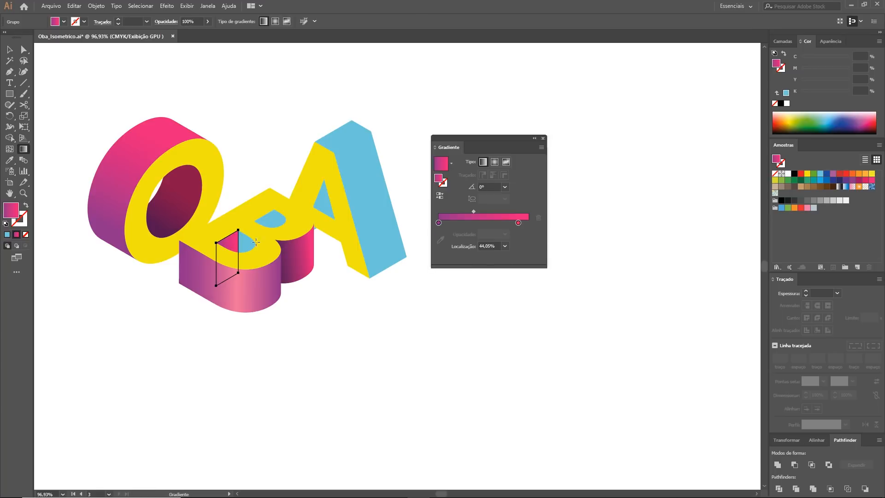
pyautogui.moveTo(236, 235)
pyautogui.mouseDown()
pyautogui.moveTo(240, 257)
pyautogui.moveTo(235, 249)
pyautogui.mouseUp()
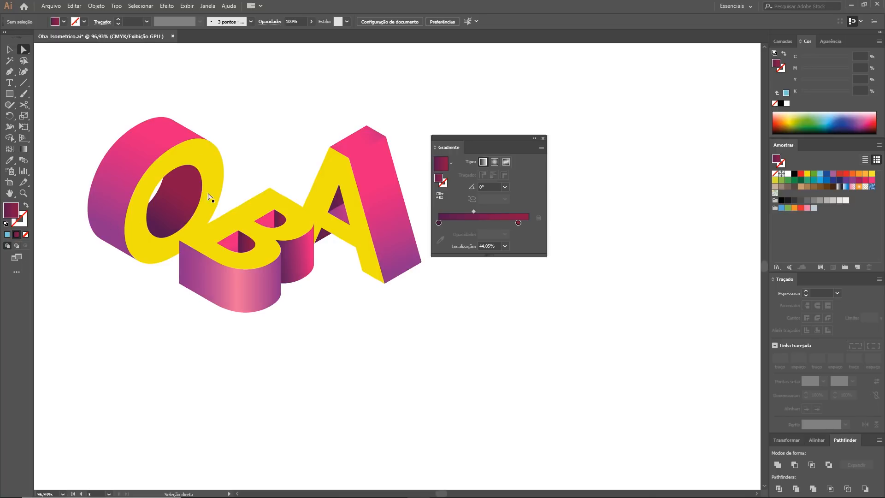
# Apply a linear gradient to the O's front face and set its end stop to light yellow with yellow at 71%.
pyautogui.click(212, 173)
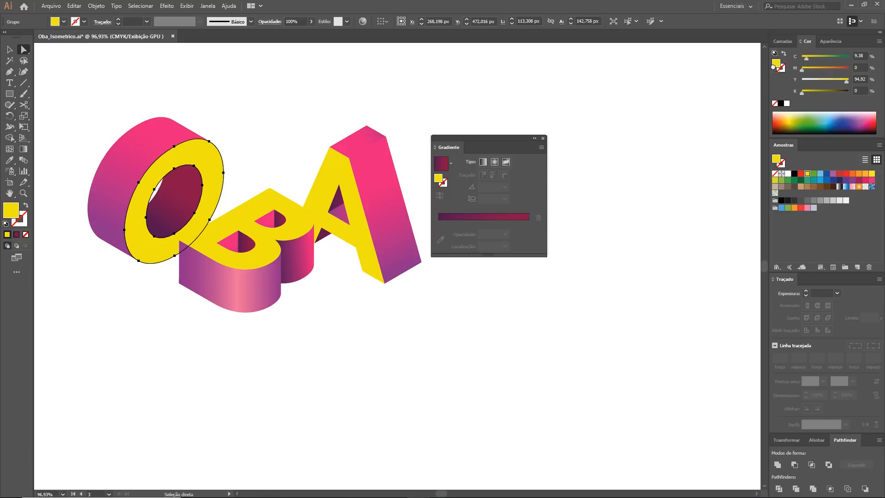
pyautogui.click(505, 217)
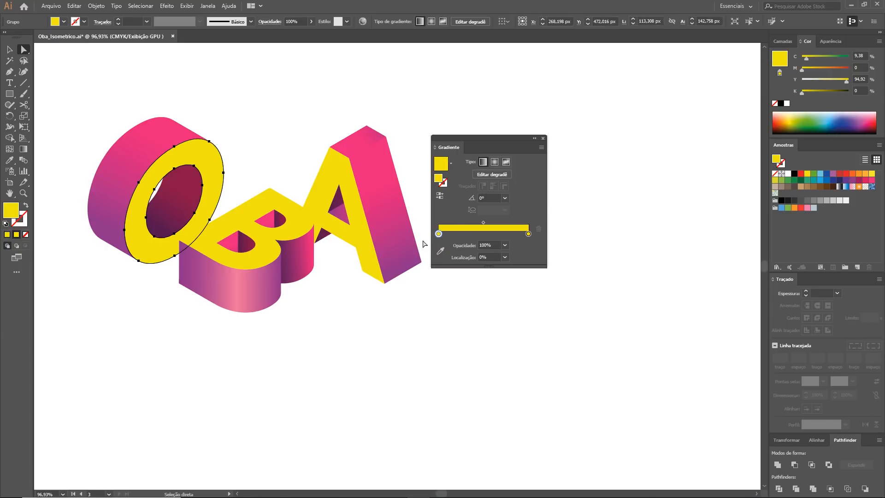
pyautogui.click(528, 234)
pyautogui.moveTo(846, 81); pyautogui.dragTo(835, 82)
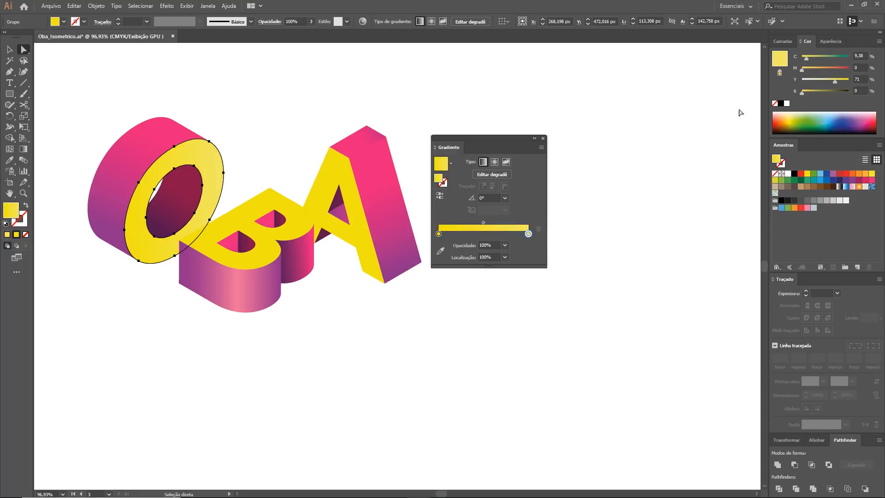
# Recolour the start stop of the O's face gradient to orange with cyan 0 and magenta 59%.
pyautogui.click(438, 234)
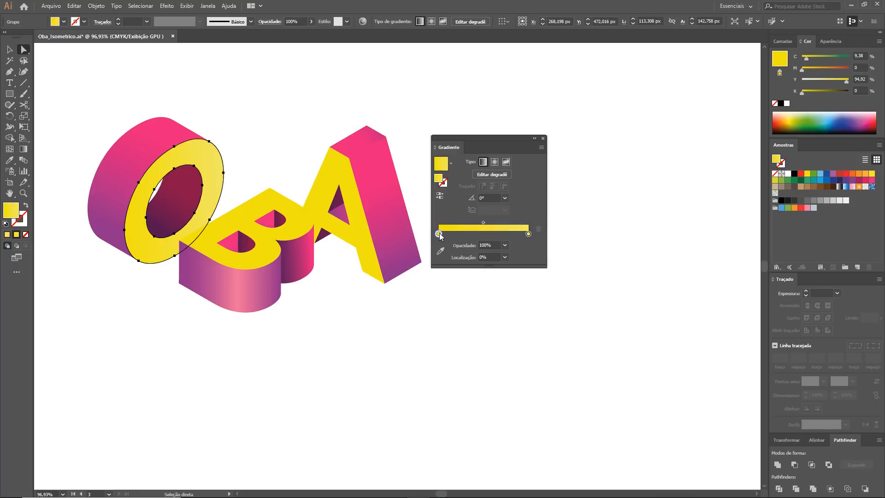
pyautogui.click(808, 70)
pyautogui.moveTo(807, 58); pyautogui.dragTo(800, 58)
pyautogui.click(813, 71)
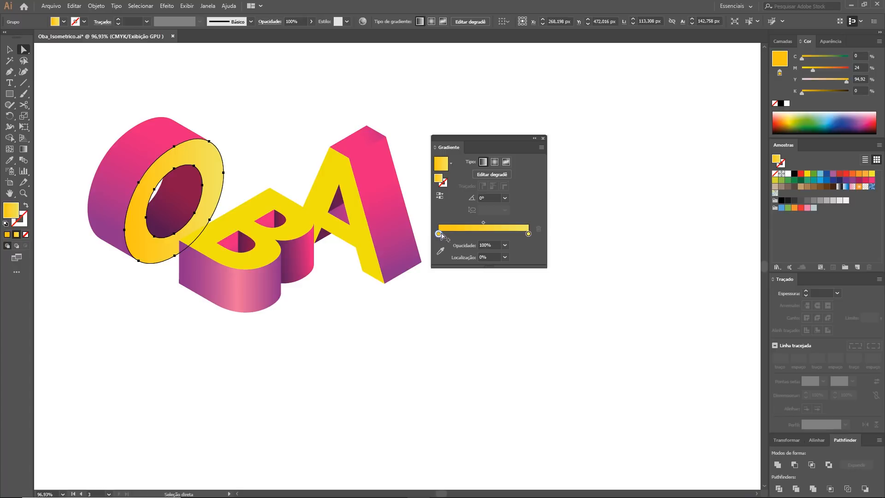
pyautogui.moveTo(813, 70); pyautogui.dragTo(829, 70)
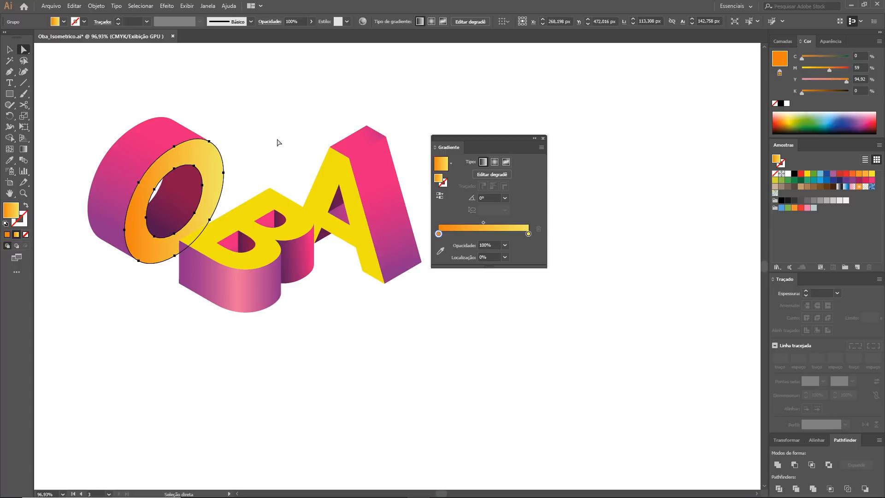
# Redirect the O's face gradient to about 111.8°, running from orange at the base to light yellow above.
pyautogui.press('g')
pyautogui.moveTo(199, 239); pyautogui.dragTo(164, 199)
pyautogui.press('a')
pyautogui.click(299, 132)
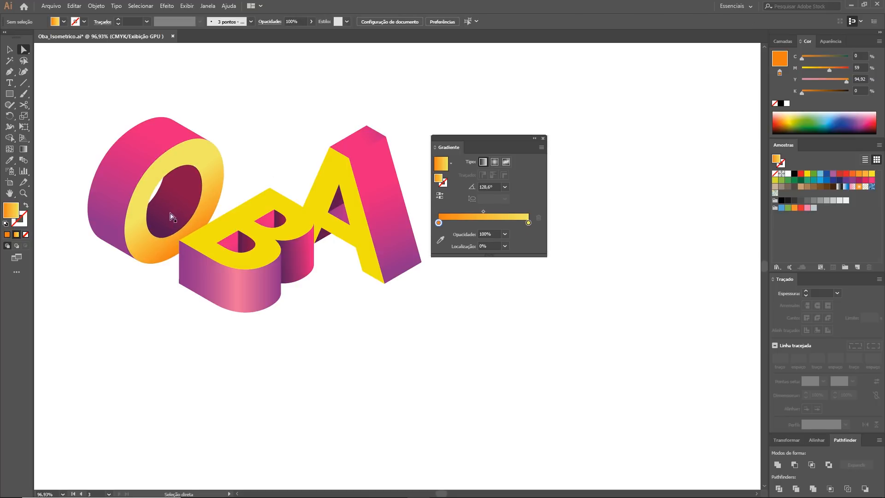
pyautogui.press('g')
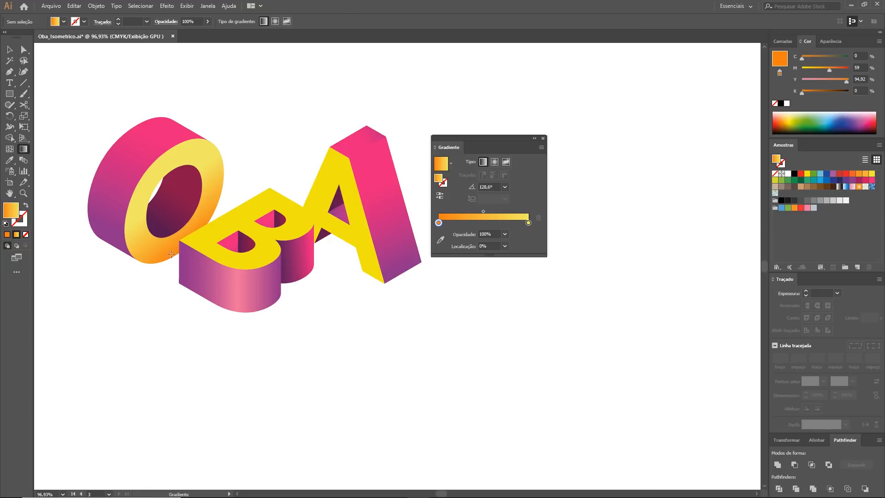
pyautogui.click(164, 252)
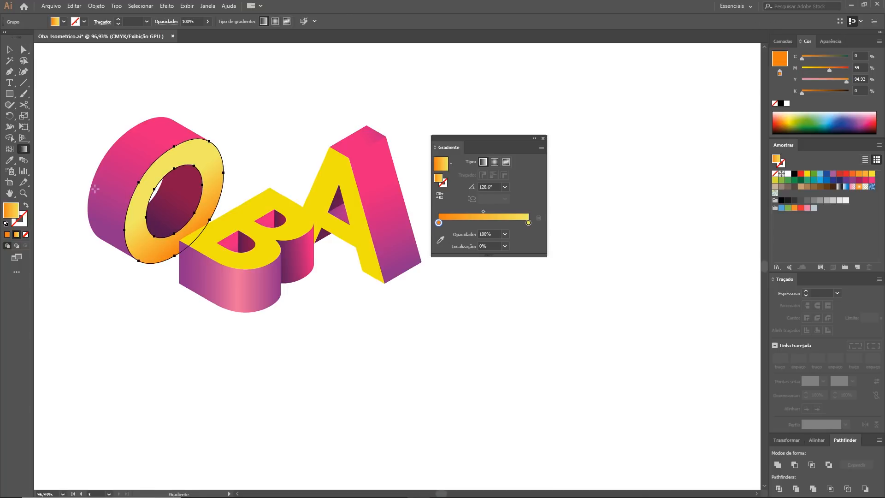
pyautogui.moveTo(171, 255); pyautogui.dragTo(154, 202)
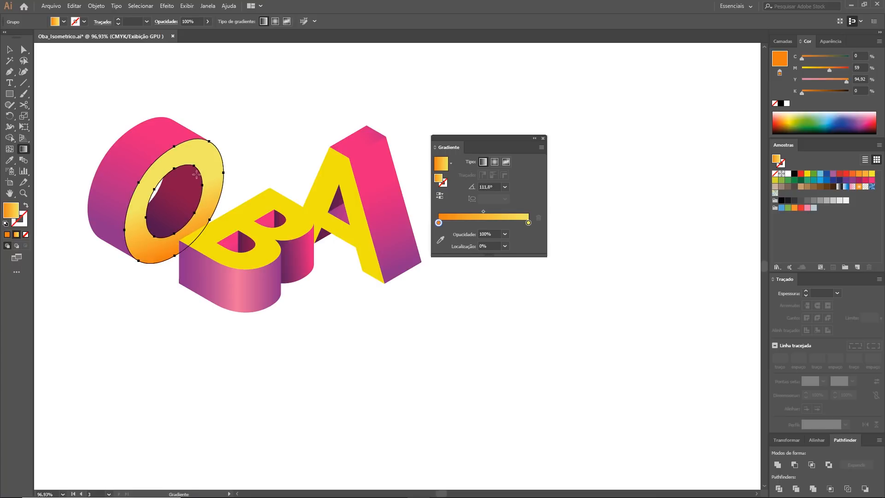
pyautogui.press('a')
pyautogui.click(270, 108)
# Fill the B's front face with the orange-to-yellow gradient and replace the orange stop with a copy of the light yellow one.
pyautogui.hotkey('ctrl', '-')
pyautogui.hotkey('ctrl', '-')
pyautogui.hotkey('ctrl', '-')
pyautogui.press('z')
pyautogui.moveTo(406, 290); pyautogui.dragTo(304, 309)
pyautogui.press('a')
pyautogui.click(258, 260)
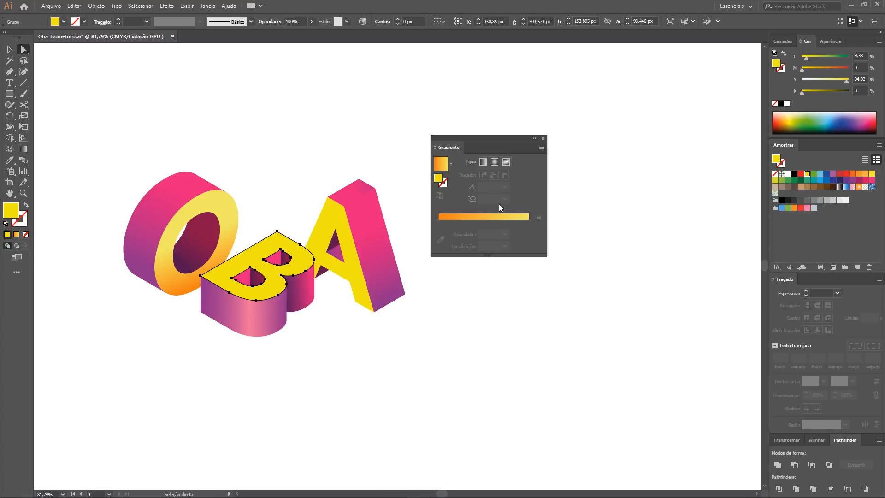
pyautogui.click(497, 217)
pyautogui.click(528, 234)
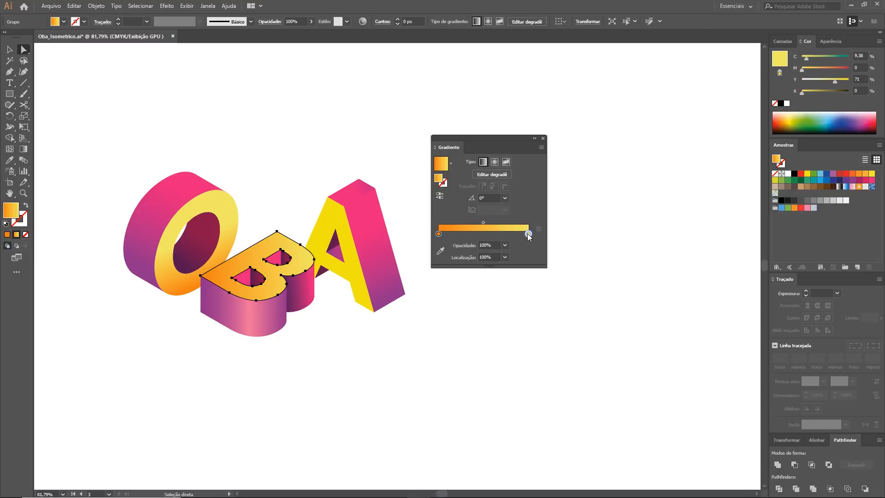
pyautogui.moveTo(491, 239); pyautogui.dragTo(439, 234)
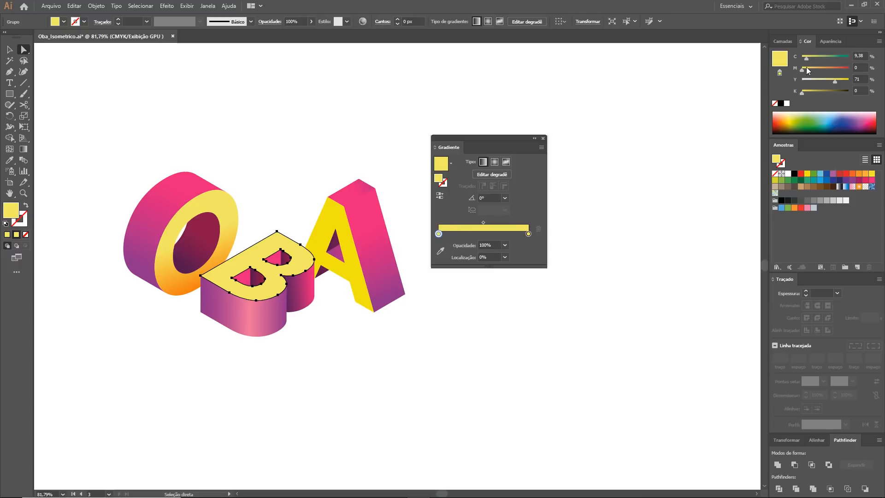
# Enrich the start stop of the B's face gradient by removing its cyan and raising its yellow.
pyautogui.moveTo(807, 58); pyautogui.dragTo(801, 58)
pyautogui.moveTo(834, 81); pyautogui.dragTo(848, 81)
pyautogui.click(360, 384)
# Copy the O's face gradient onto the A's front face and redirect it to about 37.4°, with orange at the lower end.
pyautogui.click(333, 225)
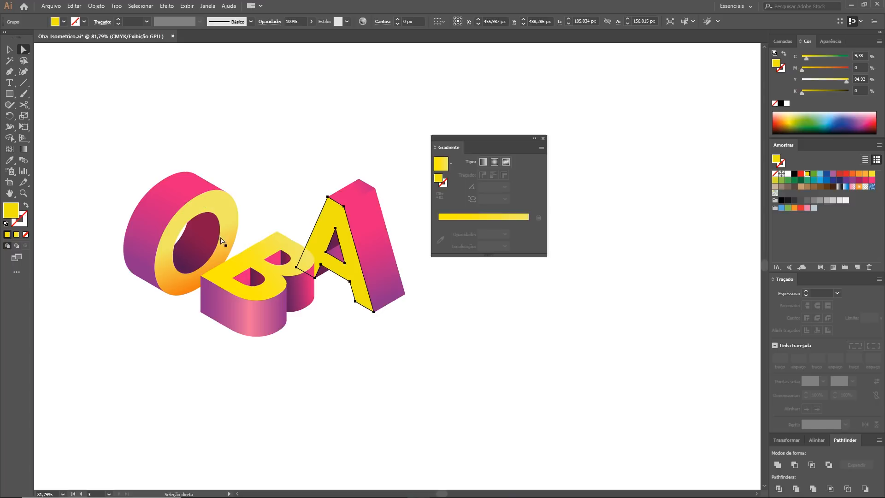
pyautogui.press('i')
pyautogui.click(219, 207)
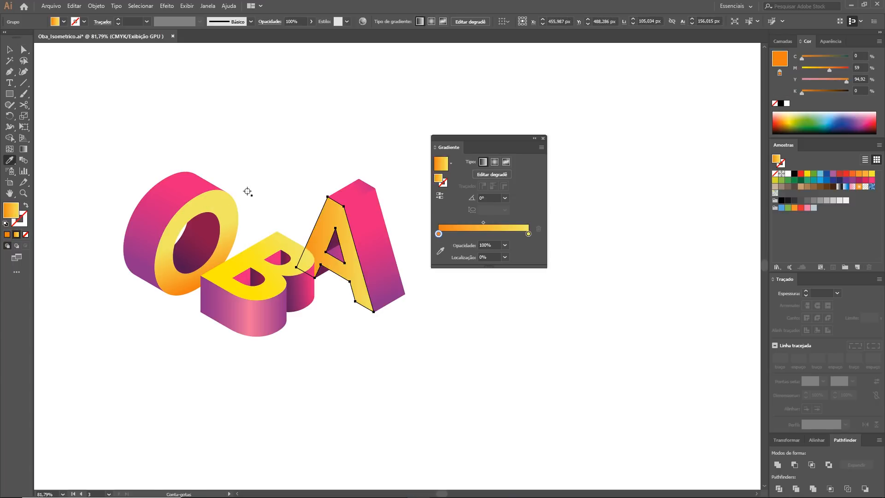
pyautogui.press('g')
pyautogui.moveTo(316, 276); pyautogui.dragTo(335, 245)
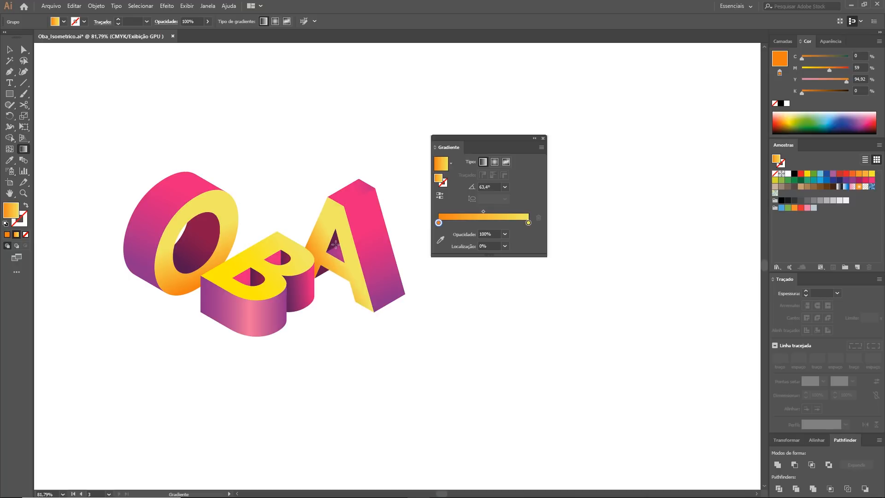
pyautogui.press('a')
pyautogui.click(259, 484)
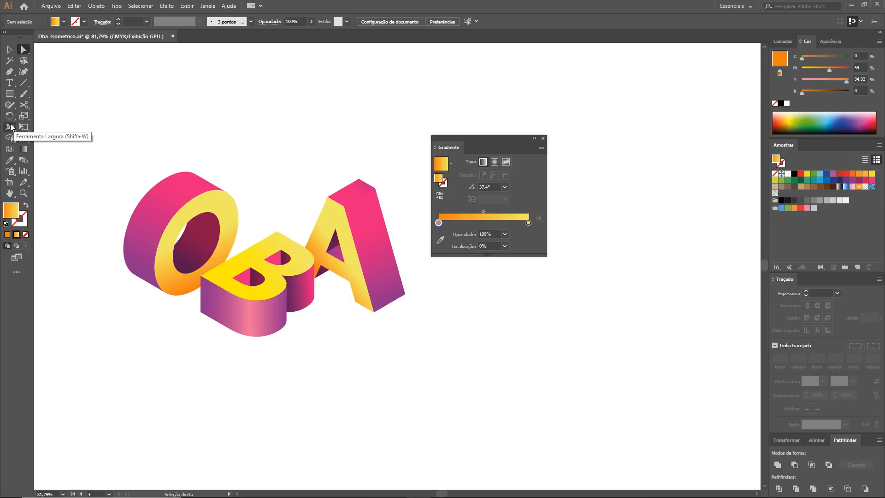
# Draw a solid orange rectangle of about 71 × 136 px and move it below the O.
pyautogui.click(7, 234)
pyautogui.click(15, 96)
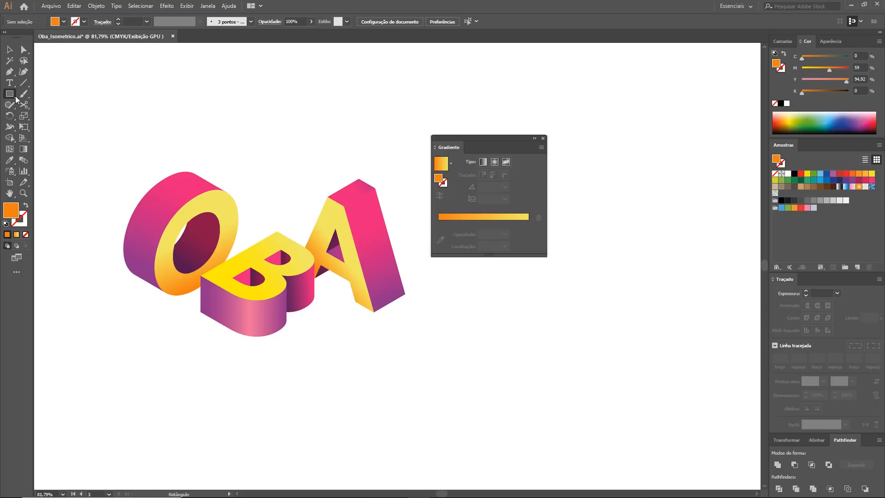
pyautogui.moveTo(77, 244)
pyautogui.mouseDown()
pyautogui.moveTo(98, 263)
pyautogui.moveTo(130, 345)
pyautogui.mouseUp()
pyautogui.press('v')
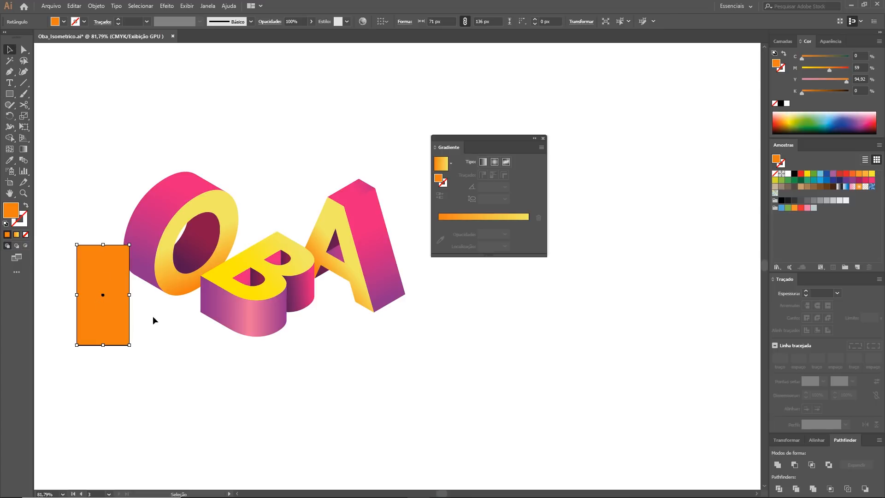
pyautogui.moveTo(117, 312); pyautogui.dragTo(138, 378)
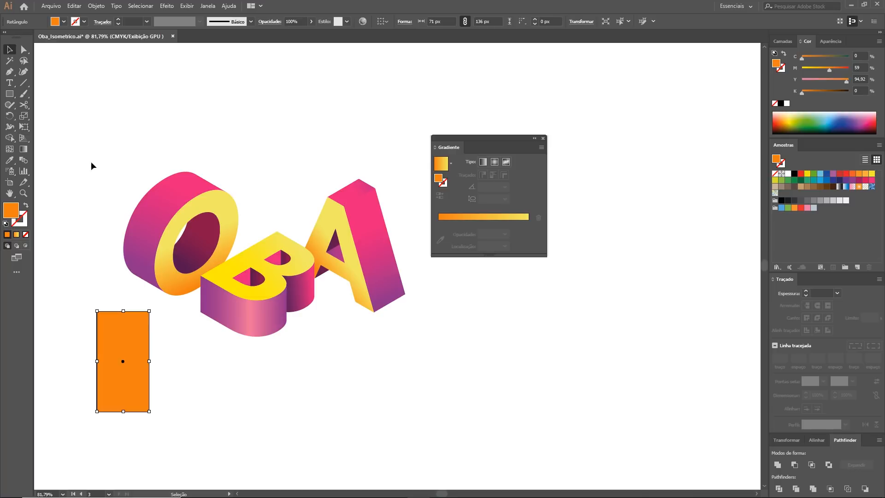
# Apply a 3D Extrude & Bevel effect to the rectangle with the Isometric Top position and 0 pt extrusion depth.
pyautogui.click(166, 6)
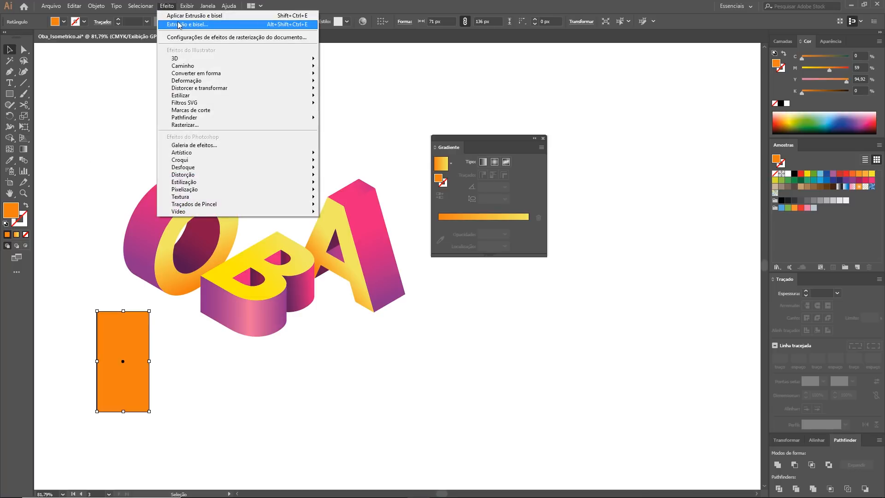
pyautogui.click(178, 21)
pyautogui.click(586, 123)
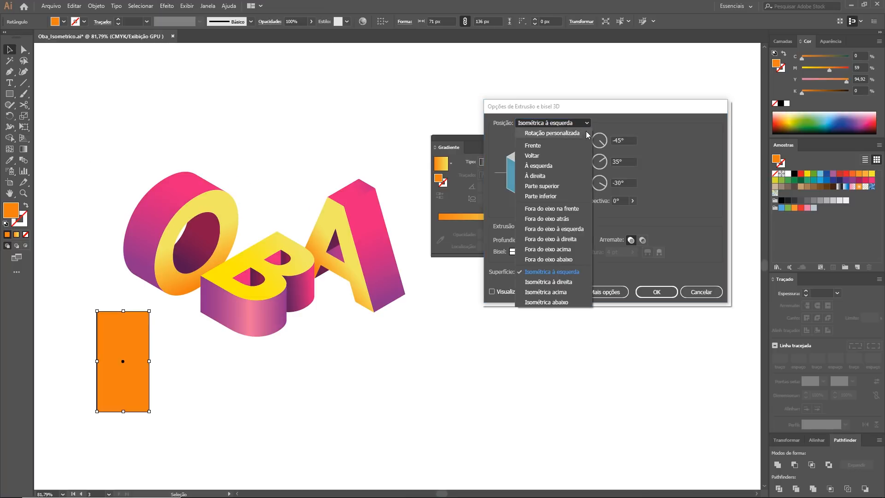
pyautogui.click(552, 295)
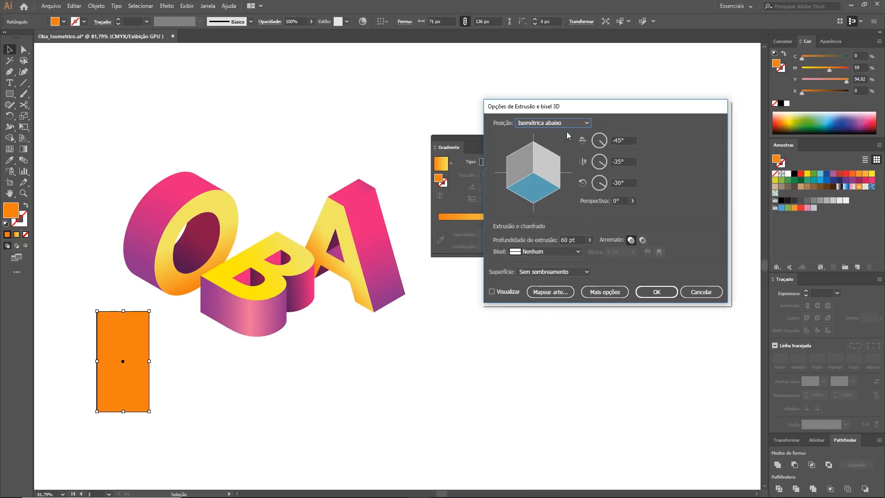
pyautogui.click(590, 240)
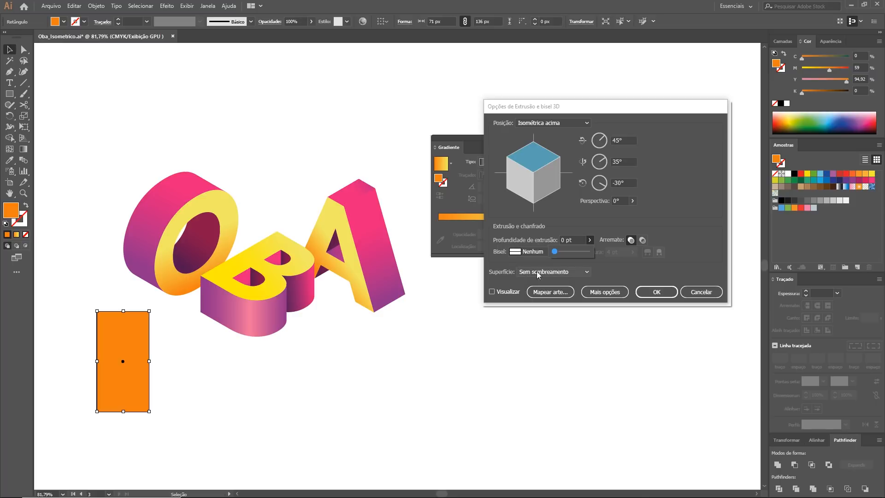
pyautogui.click(654, 293)
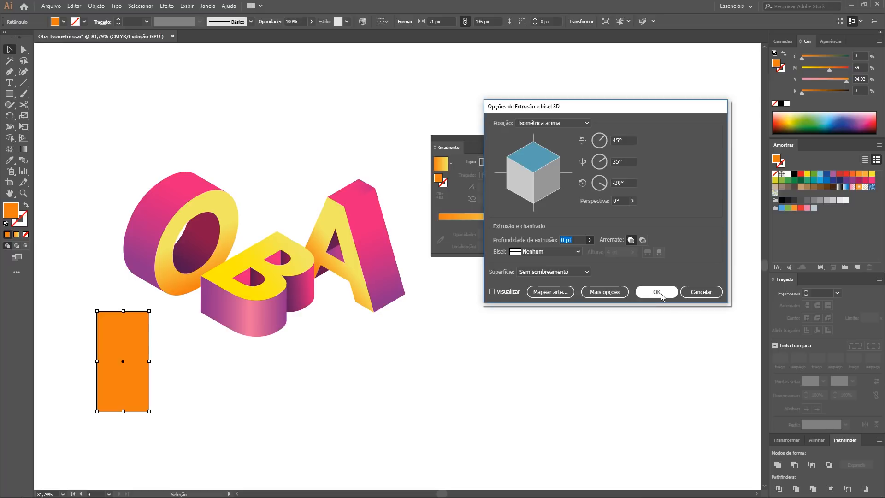
# Expand the appearance of the isometric rectangle and move the resulting shape against the O's base.
pyautogui.click(100, 6)
pyautogui.click(121, 117)
pyautogui.click(260, 136)
pyautogui.moveTo(134, 304); pyautogui.dragTo(137, 297)
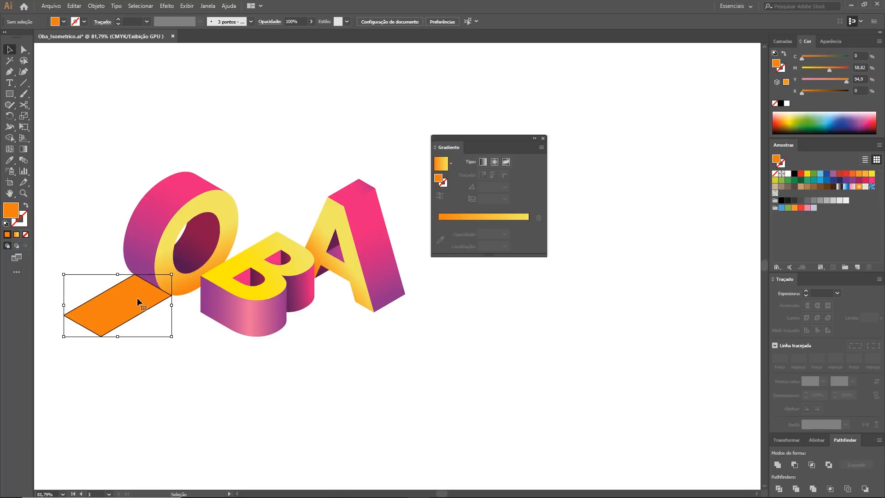
# Toggle the smart guides and nudge the orange shape into place behind the base of the O.
pyautogui.hotkey('ctrl', 'u')
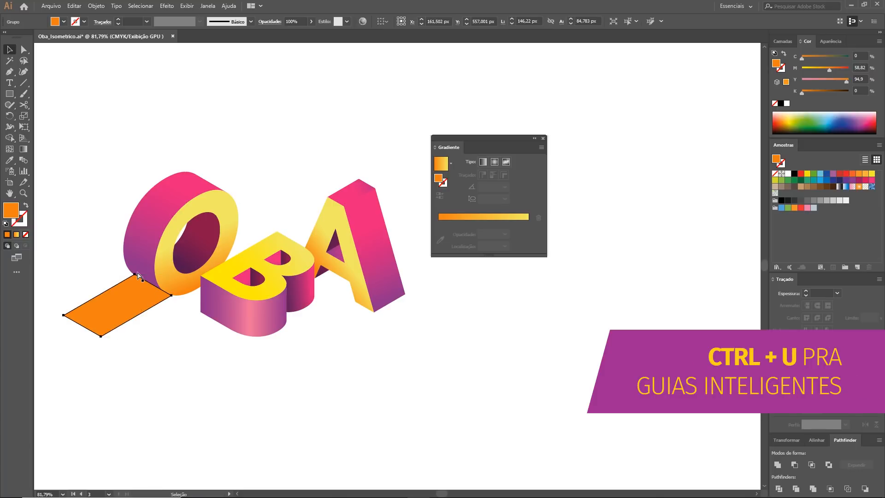
pyautogui.click(243, 350)
pyautogui.click(137, 314)
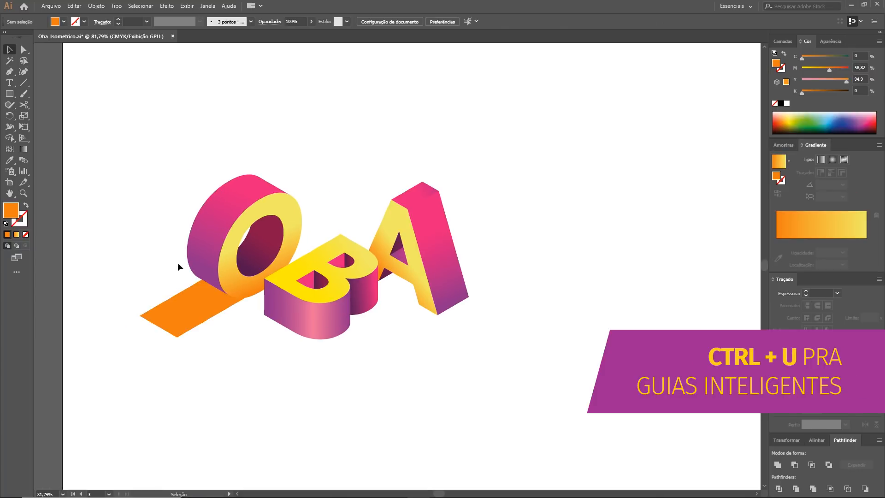
pyautogui.moveTo(211, 300); pyautogui.dragTo(206, 299)
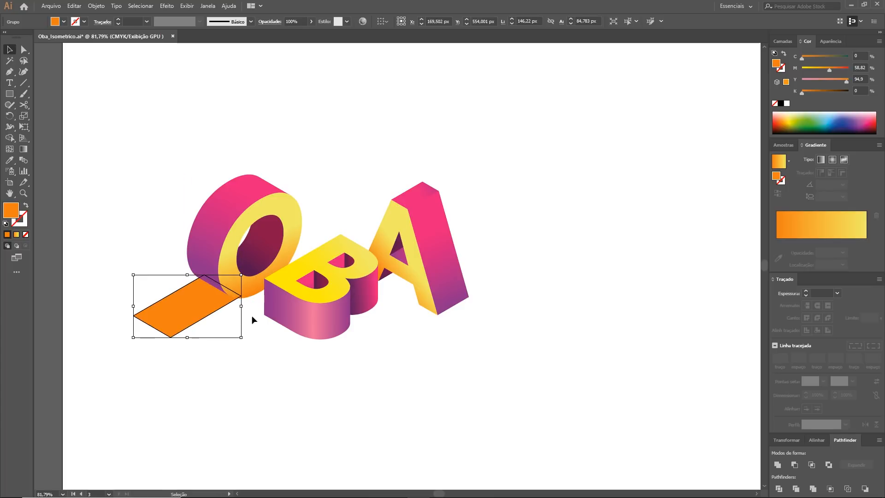
# Enlarge the orange shape to about 180 × 105 px so it extends beneath the O, undoing the last resize.
pyautogui.moveTo(241, 275); pyautogui.dragTo(281, 259)
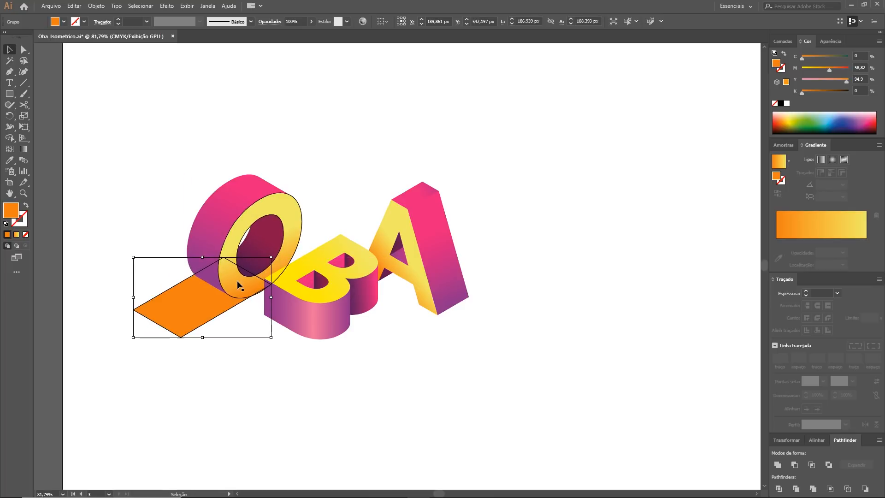
pyautogui.moveTo(133, 257); pyautogui.dragTo(138, 260)
pyautogui.moveTo(271, 338); pyautogui.dragTo(269, 335)
pyautogui.click(284, 353)
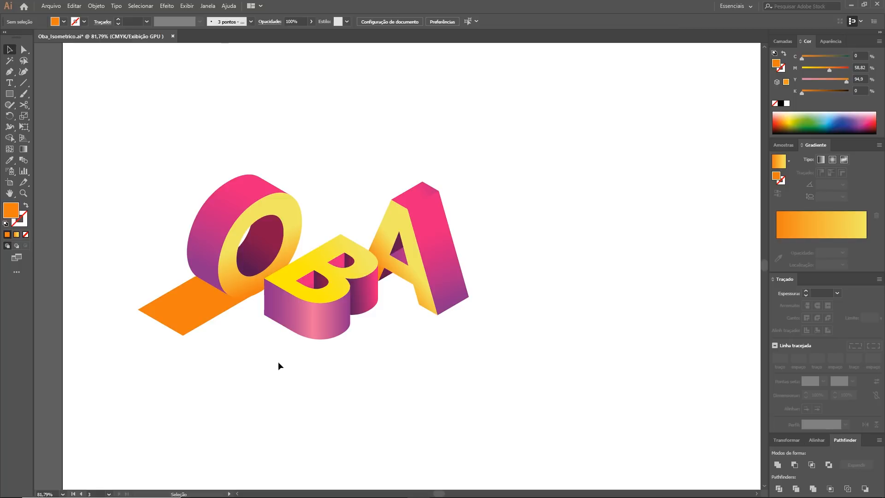
pyautogui.hotkey('ctrl', 'z')
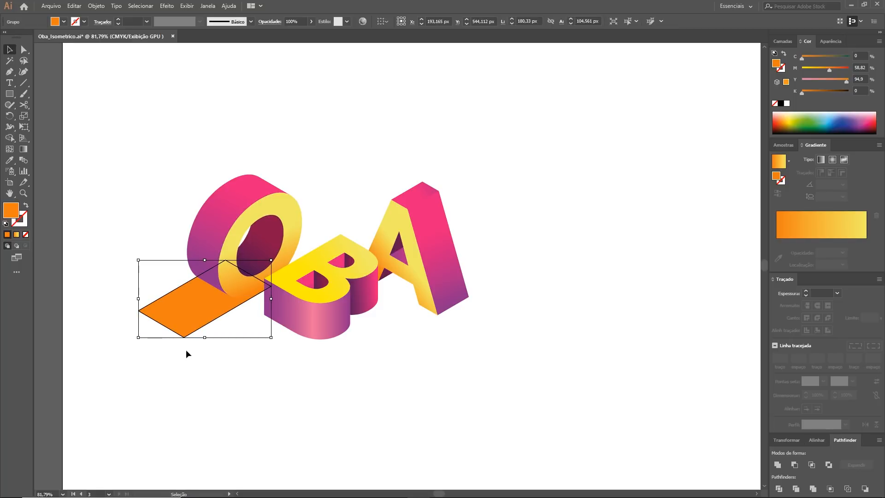
# Fill the shape beneath the O with a linear gradient and change its orange start stop to black.
pyautogui.press('a')
pyautogui.click(168, 167)
pyautogui.click(197, 306)
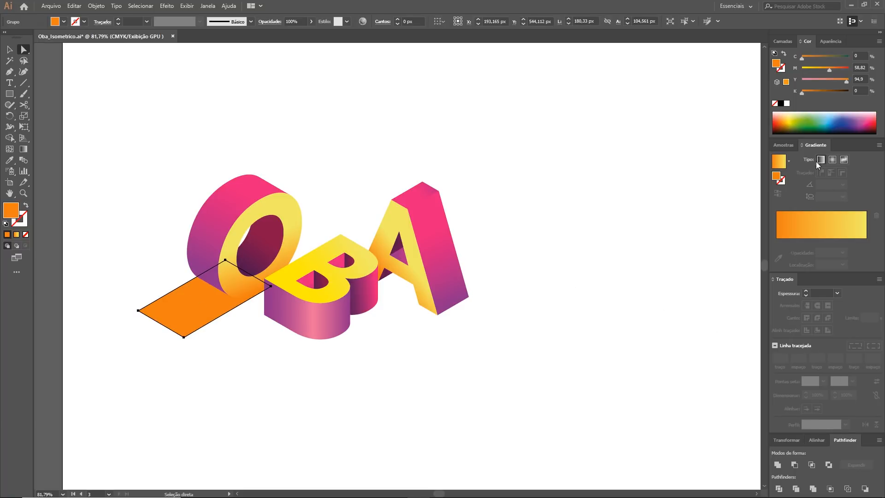
pyautogui.click(815, 240)
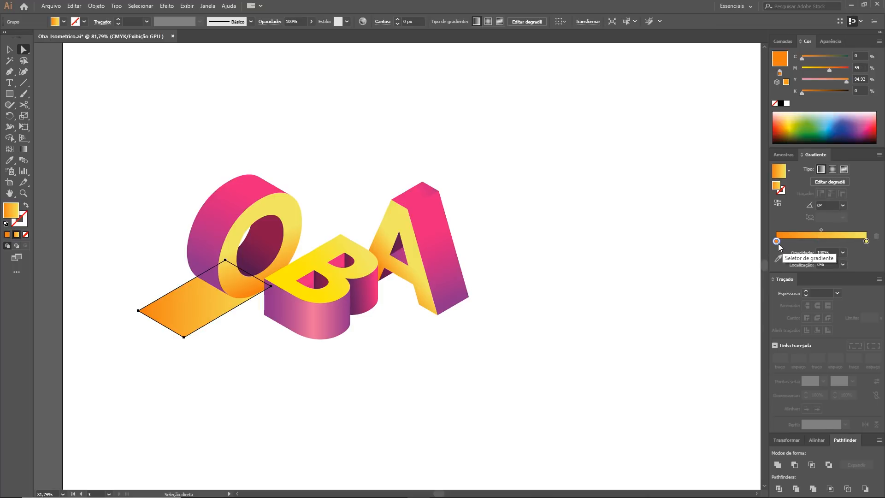
pyautogui.click(783, 104)
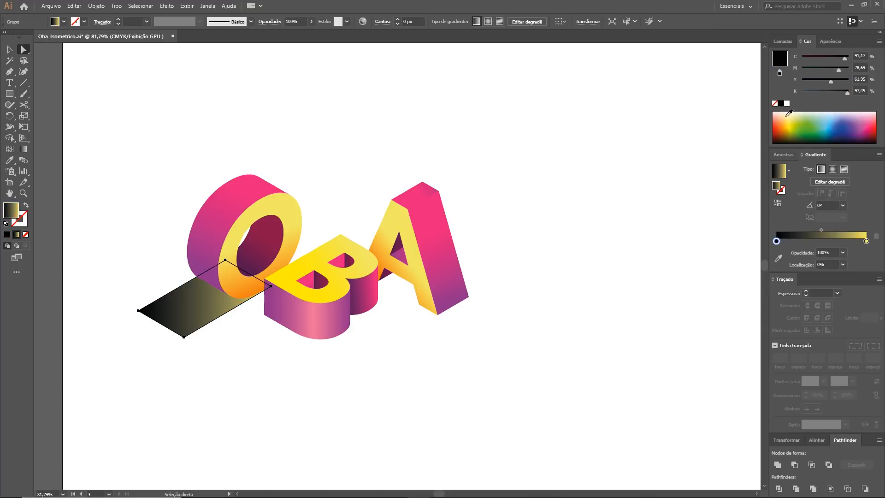
# Make the end stop of the O shadow's gradient black with 0% opacity.
pyautogui.click(866, 241)
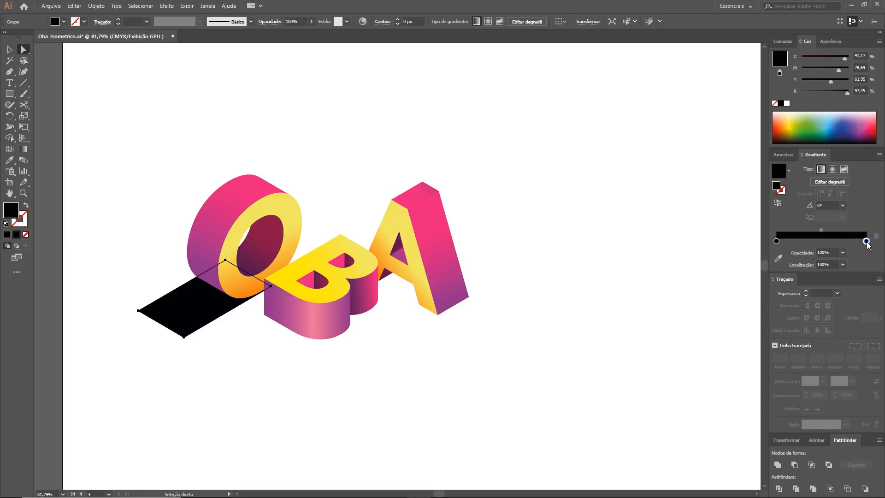
pyautogui.click(826, 252)
pyautogui.write('0')
pyautogui.press('Return')
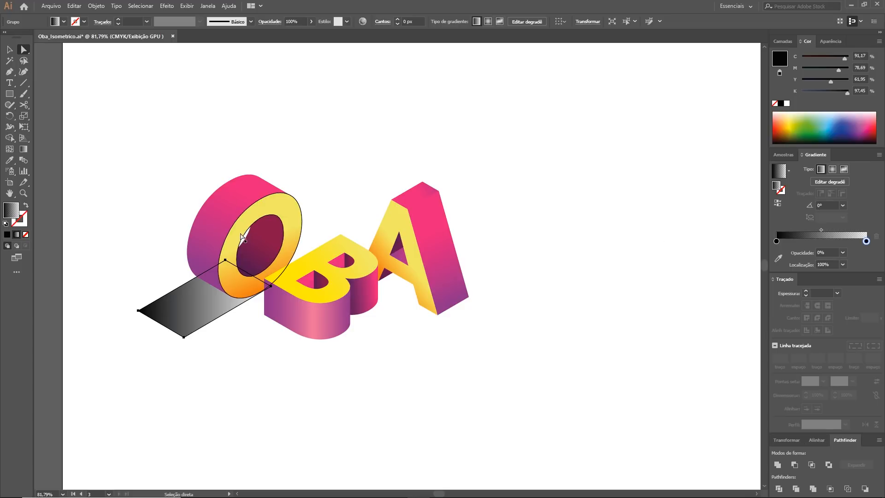
# Redirect the O shadow's gradient to about -121.5° so it fades from black at the letter's base to transparent outward.
pyautogui.press('g')
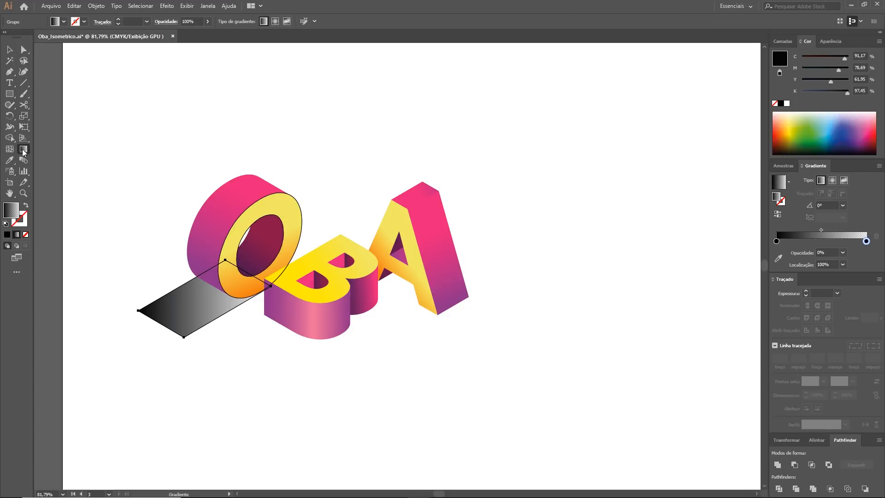
pyautogui.moveTo(216, 265); pyautogui.dragTo(189, 346)
pyautogui.press('a')
pyautogui.click(230, 355)
pyautogui.click(198, 307)
pyautogui.moveTo(203, 269); pyautogui.dragTo(221, 255)
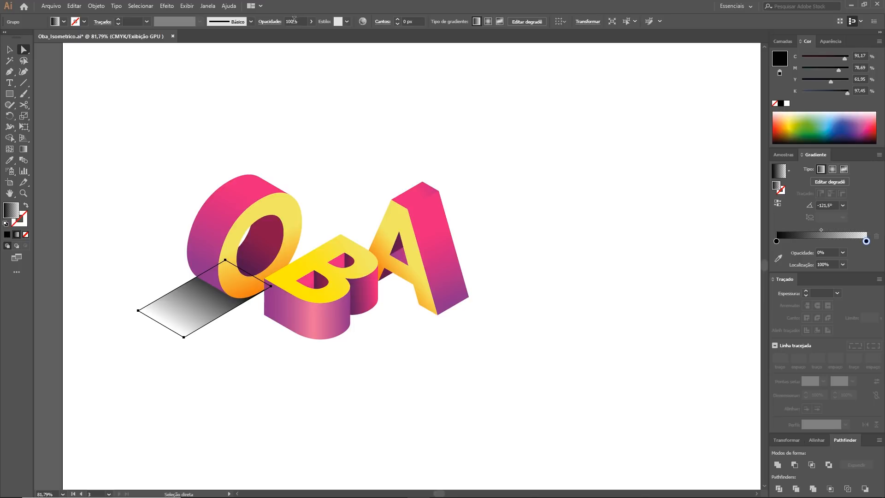
# Set the O's shadow to the Multiply (Multiplicar) blend mode with 12% opacity.
pyautogui.click(269, 21)
pyautogui.click(196, 37)
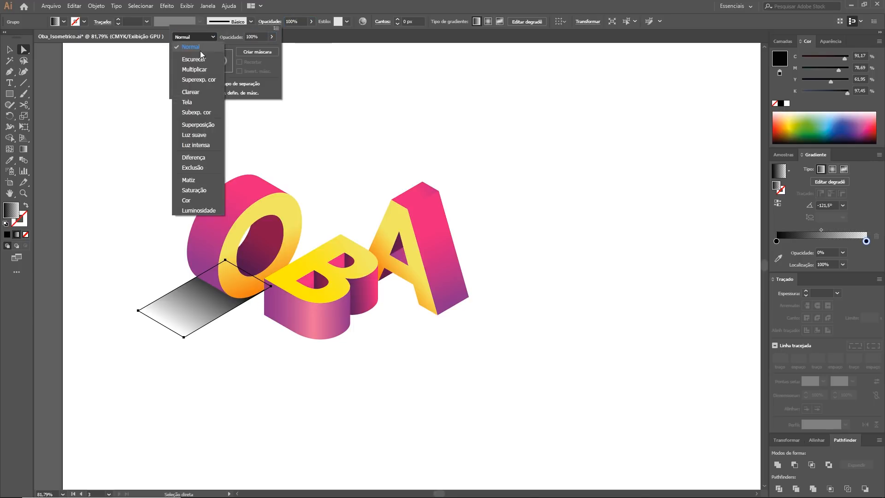
pyautogui.click(194, 70)
pyautogui.click(282, 22)
pyautogui.click(304, 20)
pyautogui.write('12')
pyautogui.click(243, 418)
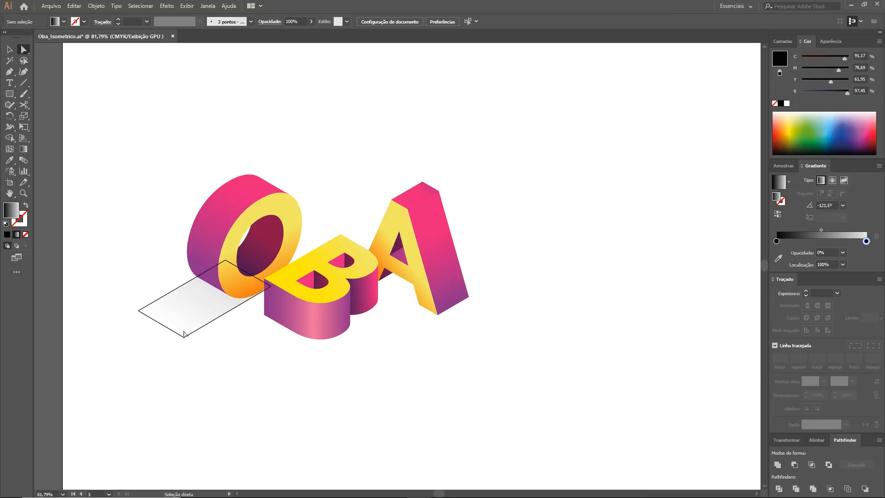
# Duplicate the O's shadow beneath the B, enlarge the copy with Free Transform and shift it against the letter's base.
pyautogui.click(194, 312)
pyautogui.moveTo(205, 307); pyautogui.dragTo(283, 336)
pyautogui.press('e')
pyautogui.moveTo(350, 369); pyautogui.dragTo(365, 371)
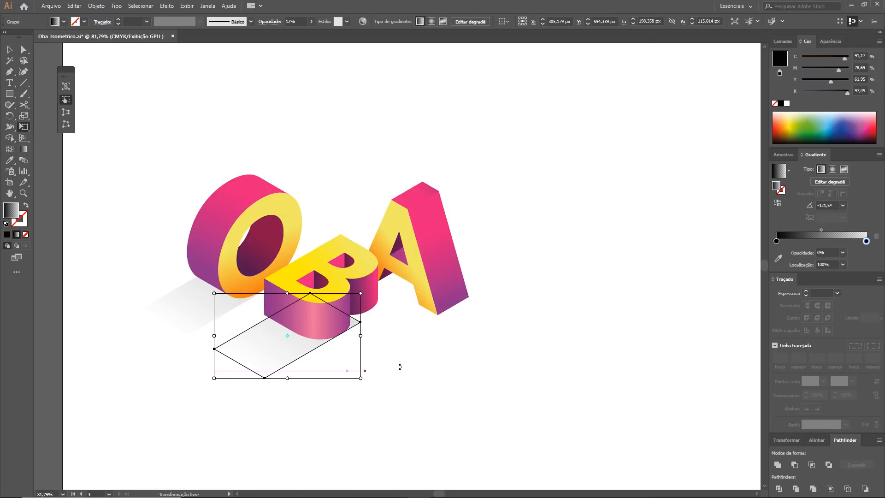
pyautogui.moveTo(214, 293); pyautogui.dragTo(206, 290)
pyautogui.press('a')
pyautogui.moveTo(280, 347); pyautogui.dragTo(275, 351)
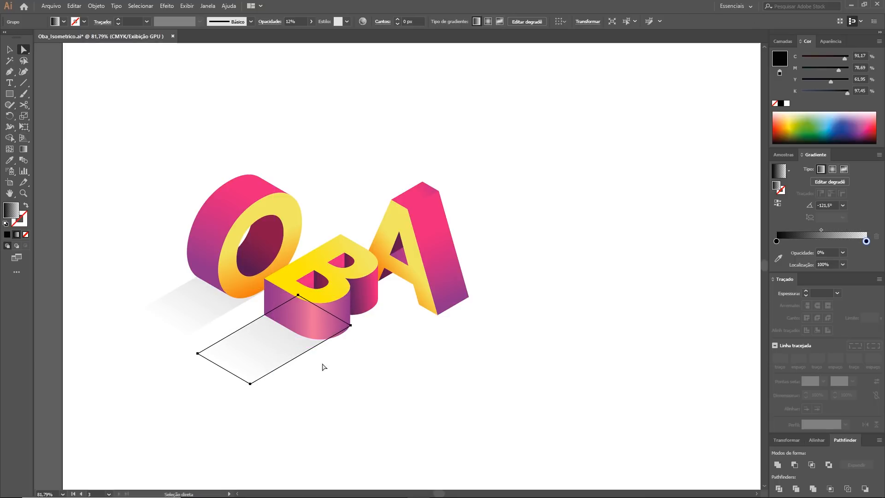
# Try to reshape the B's shadow by moving its corner anchor point to the letter's lower edge, and undo it.
pyautogui.click(322, 364)
pyautogui.click(289, 348)
pyautogui.moveTo(350, 325); pyautogui.dragTo(345, 330)
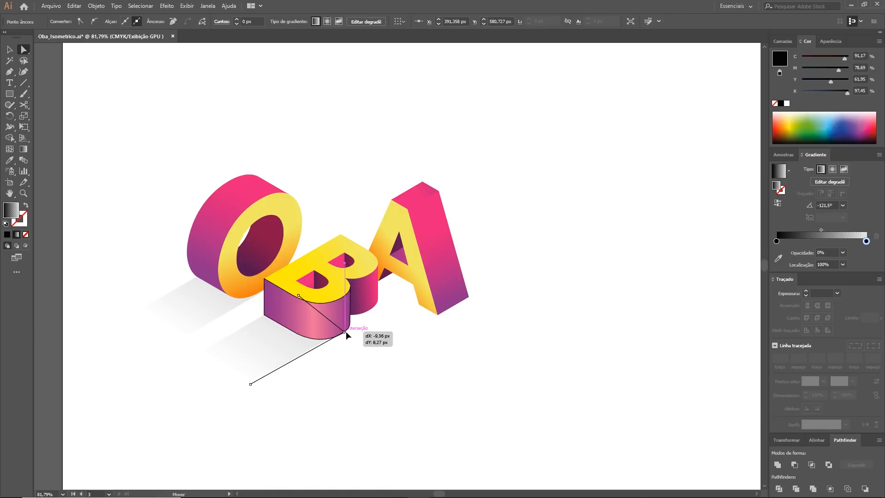
pyautogui.click(365, 371)
pyautogui.hotkey('ctrl', 'z')
pyautogui.hotkey('ctrl', 'z')
# Move the B's shadow further outward from the letter and enlarge it to about 221 × 128 px.
pyautogui.moveTo(270, 348); pyautogui.dragTo(254, 357)
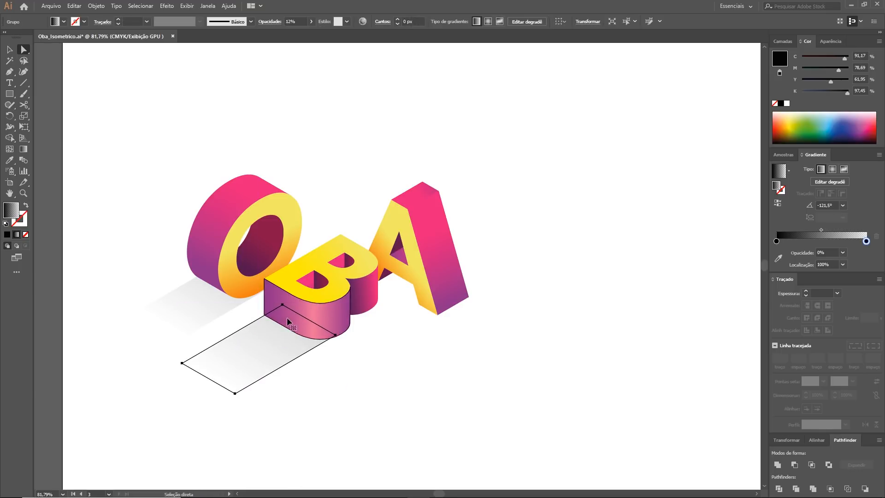
pyautogui.press('e')
pyautogui.moveTo(335, 305); pyautogui.dragTo(345, 298)
pyautogui.press('v')
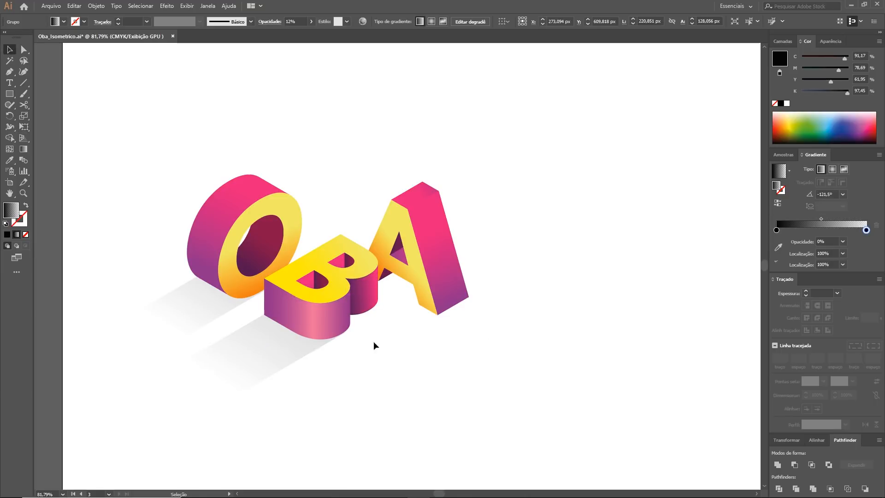
# Duplicate the B's shadow and place the copy beneath the A, aligned with its front foot.
pyautogui.click(484, 336)
pyautogui.moveTo(268, 353); pyautogui.dragTo(375, 328)
pyautogui.click(462, 383)
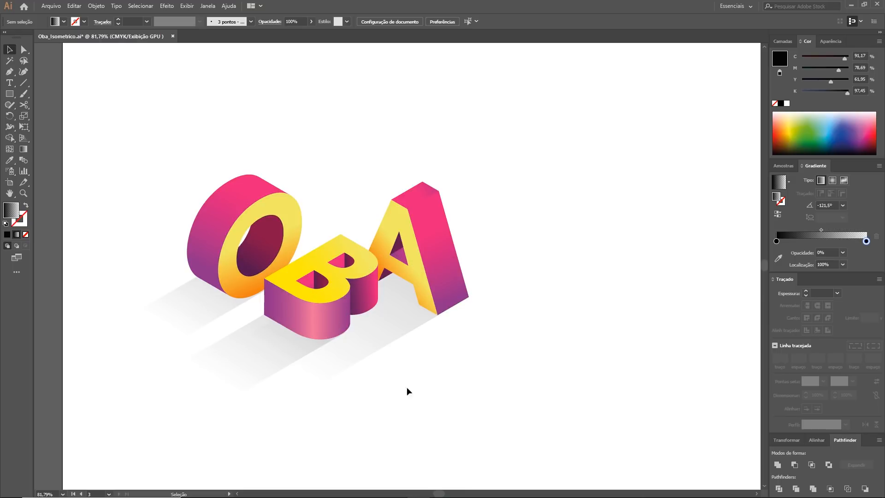
pyautogui.hotkey('ctrl', '-')
pyautogui.moveTo(338, 349); pyautogui.dragTo(269, 346)
pyautogui.moveTo(270, 313); pyautogui.dragTo(446, 347)
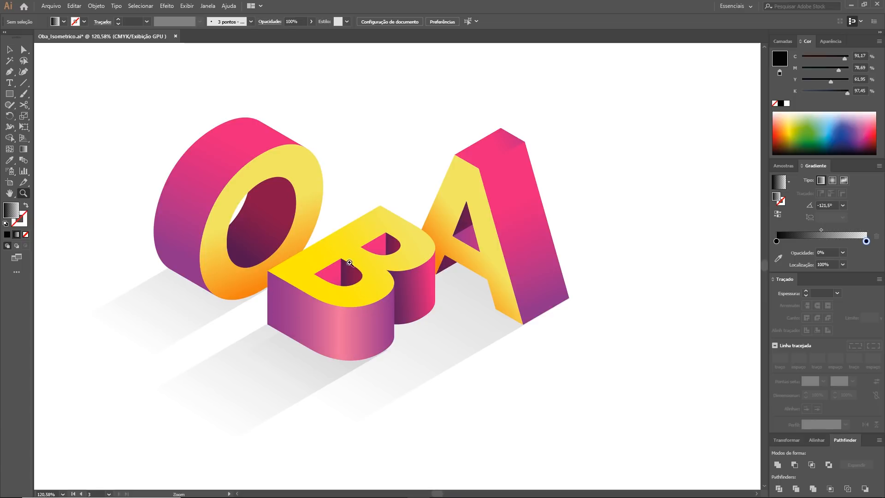
pyautogui.click(24, 50)
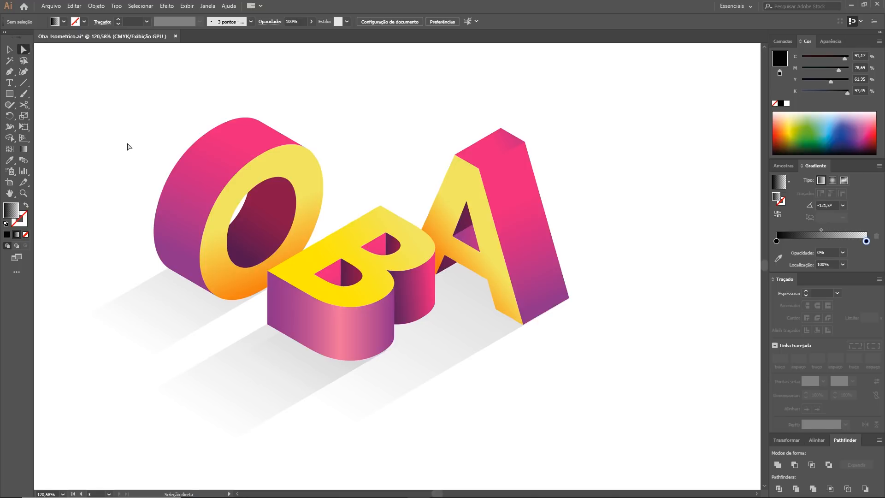